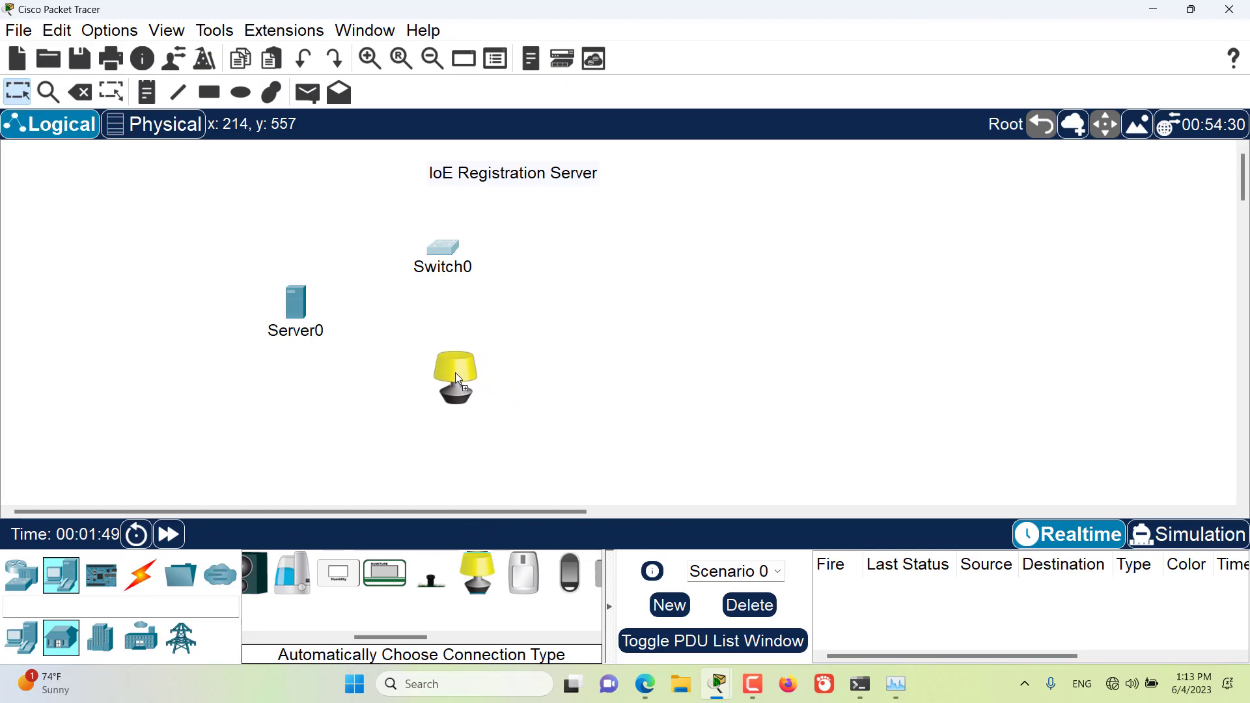
Step: Place a light below Switch0 and connect Server0 to Switch0's FastEthernet0/1 port with a copper straight-through cable
{"action": "left_click_drag", "start_coordinate": [456, 372], "coordinate": [474, 377]}
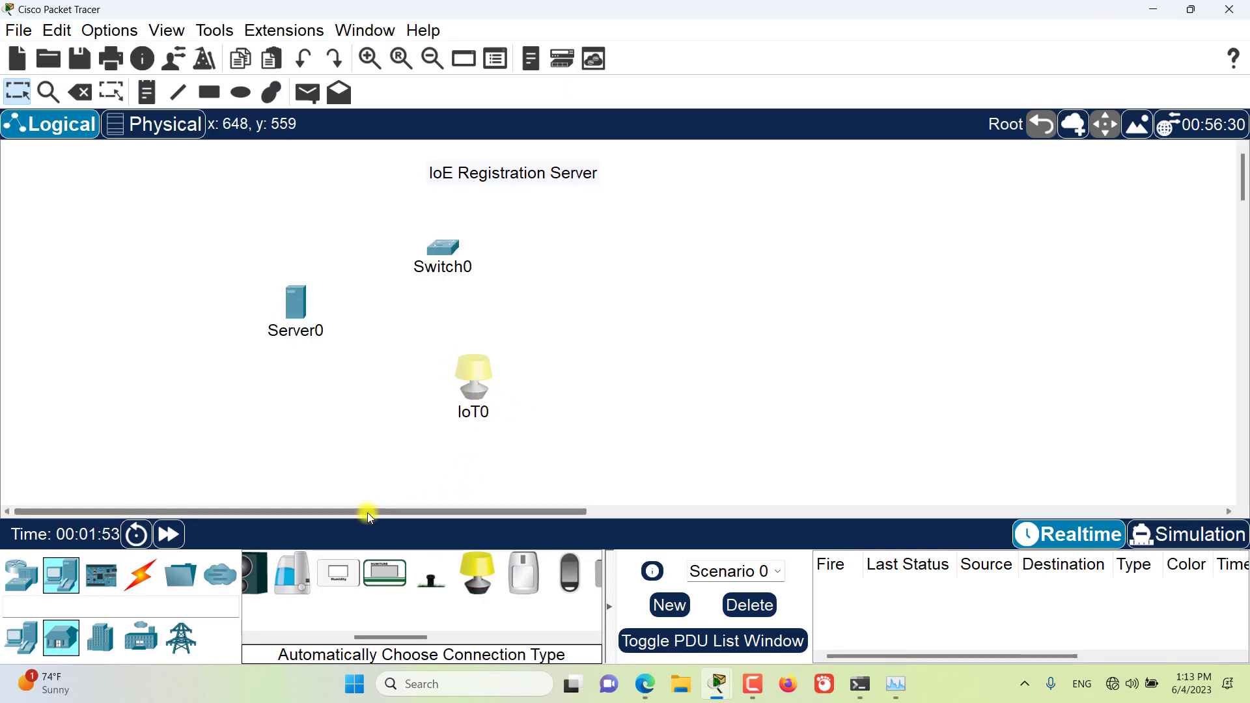
{"action": "left_click", "coordinate": [140, 574]}
{"action": "left_click", "coordinate": [357, 573]}
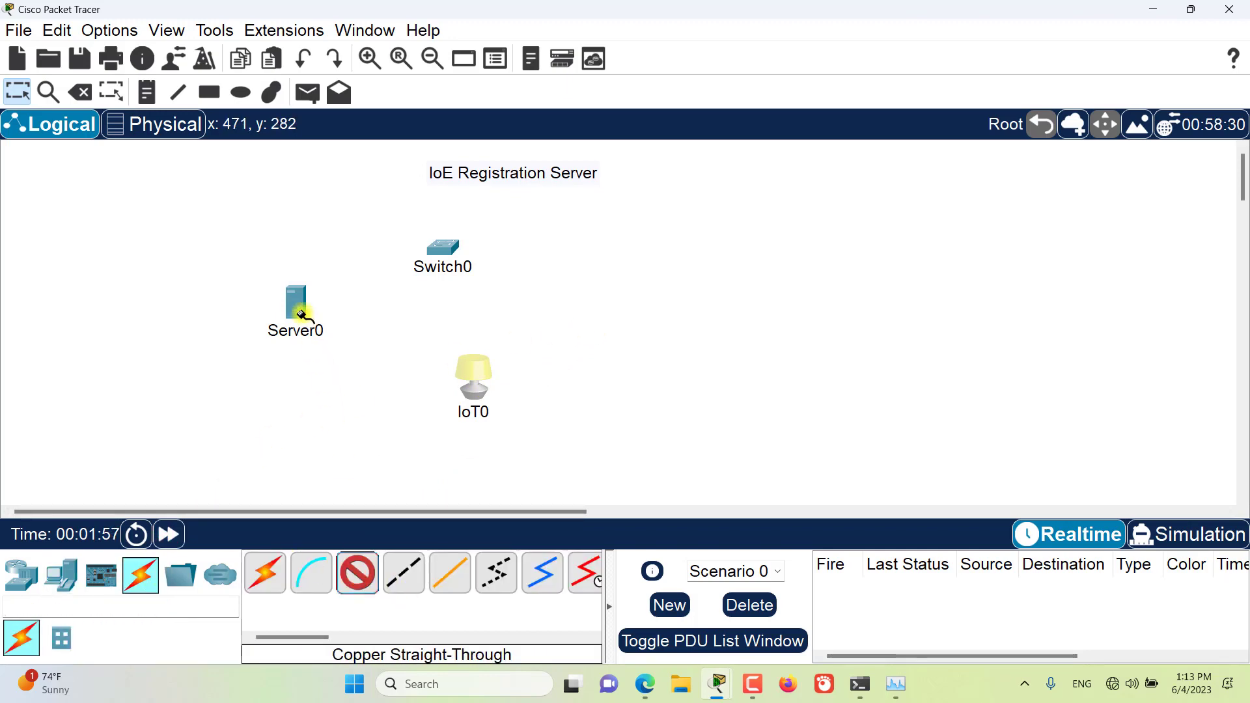
{"action": "left_click", "coordinate": [294, 307]}
{"action": "left_click", "coordinate": [358, 308]}
{"action": "left_click", "coordinate": [443, 248]}
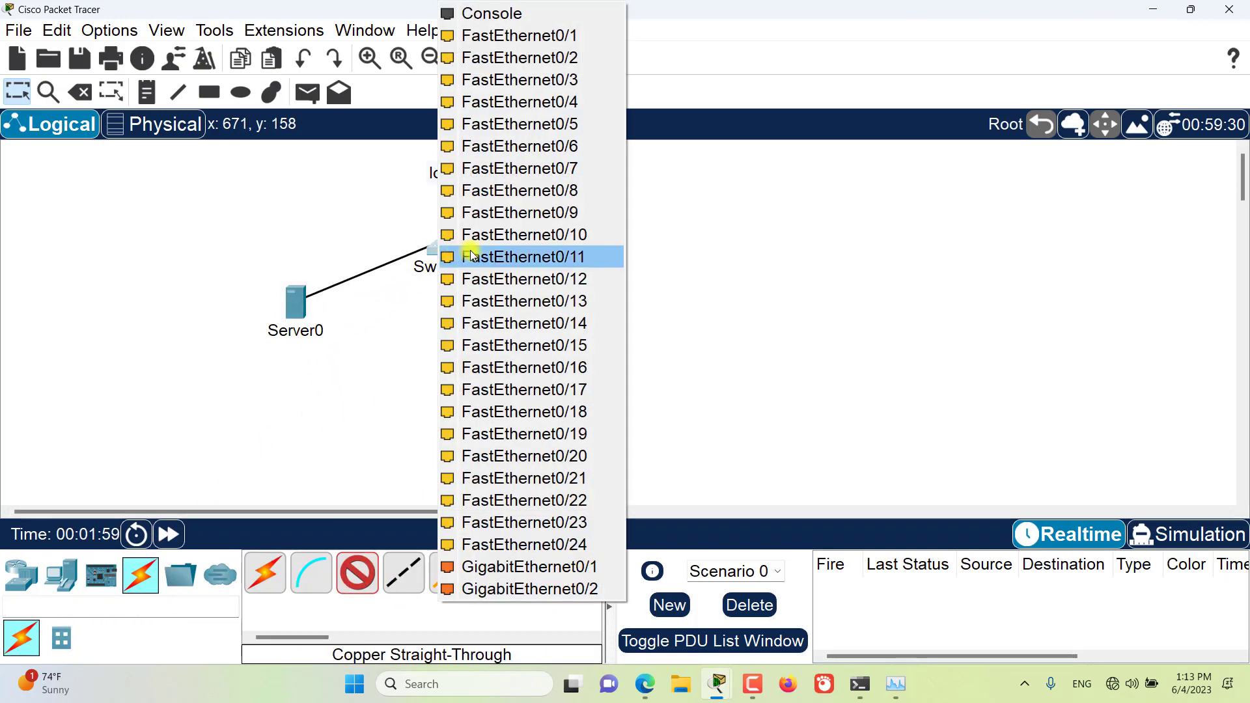
{"action": "left_click", "coordinate": [515, 37]}
Step: Try to connect the light to Switch0 with an automatically chosen cable
{"action": "left_click", "coordinate": [265, 573]}
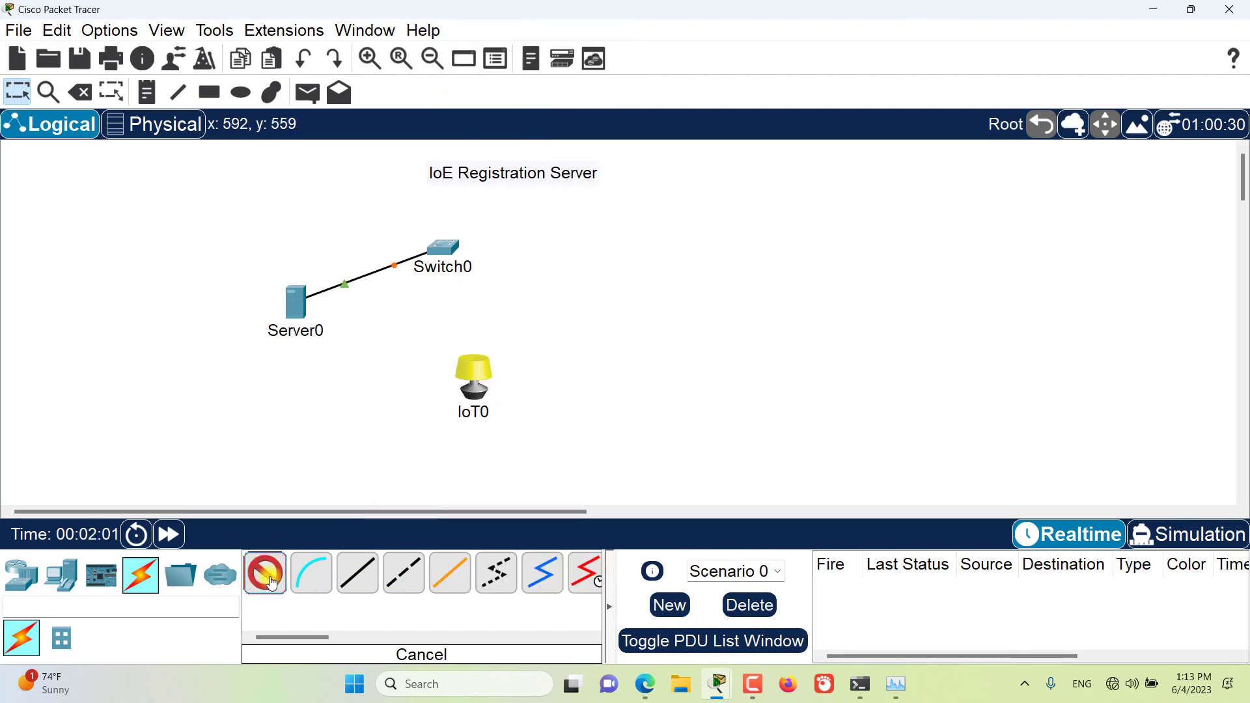
{"action": "left_click", "coordinate": [477, 389]}
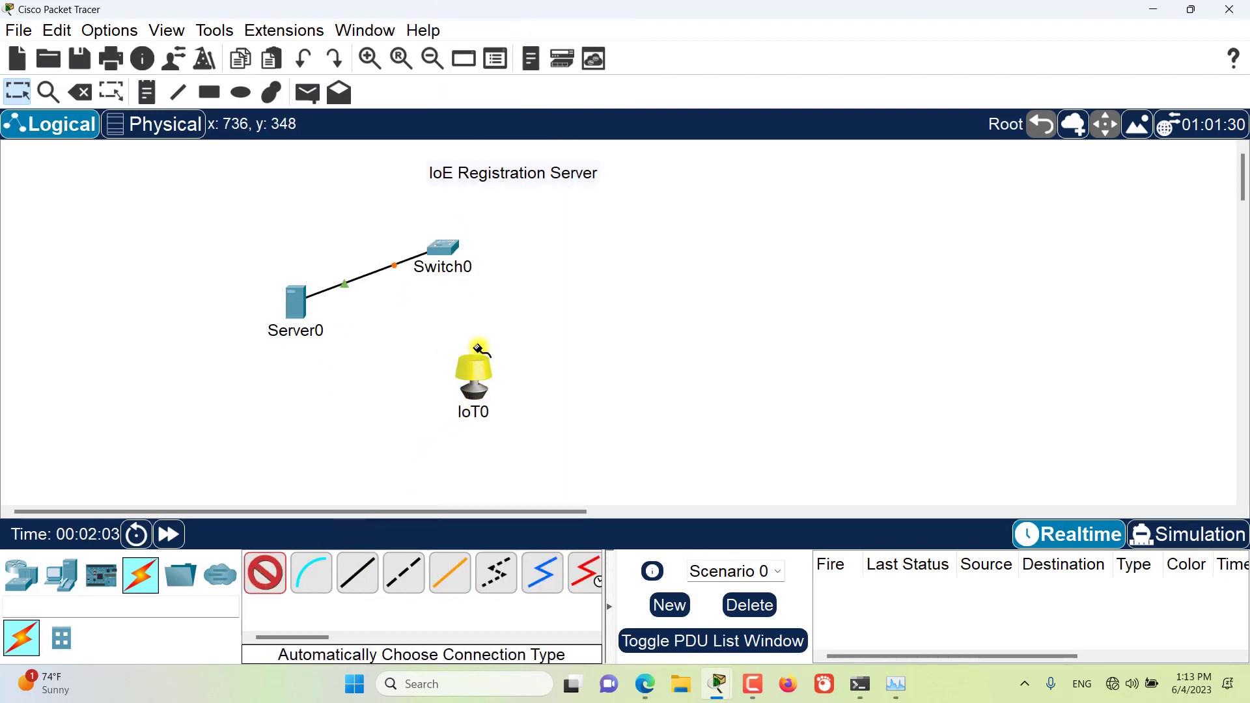
{"action": "left_click", "coordinate": [448, 244]}
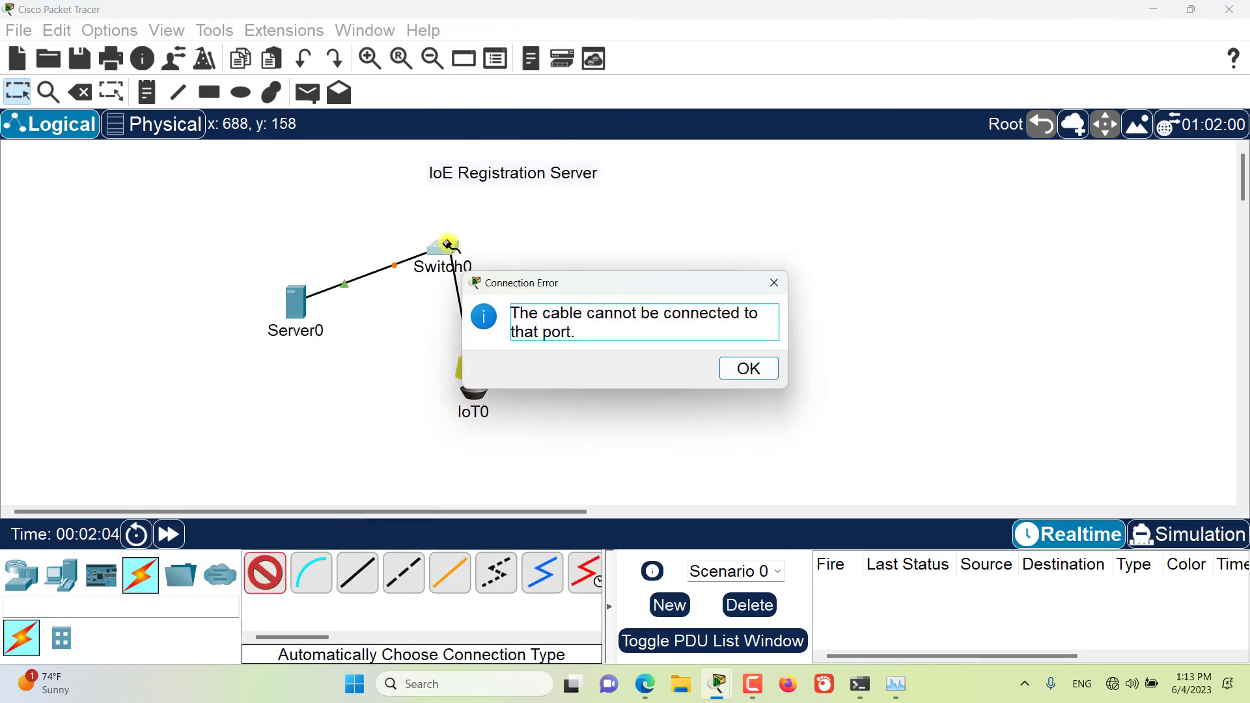
{"action": "left_click", "coordinate": [746, 369]}
{"action": "right_click", "coordinate": [555, 390]}
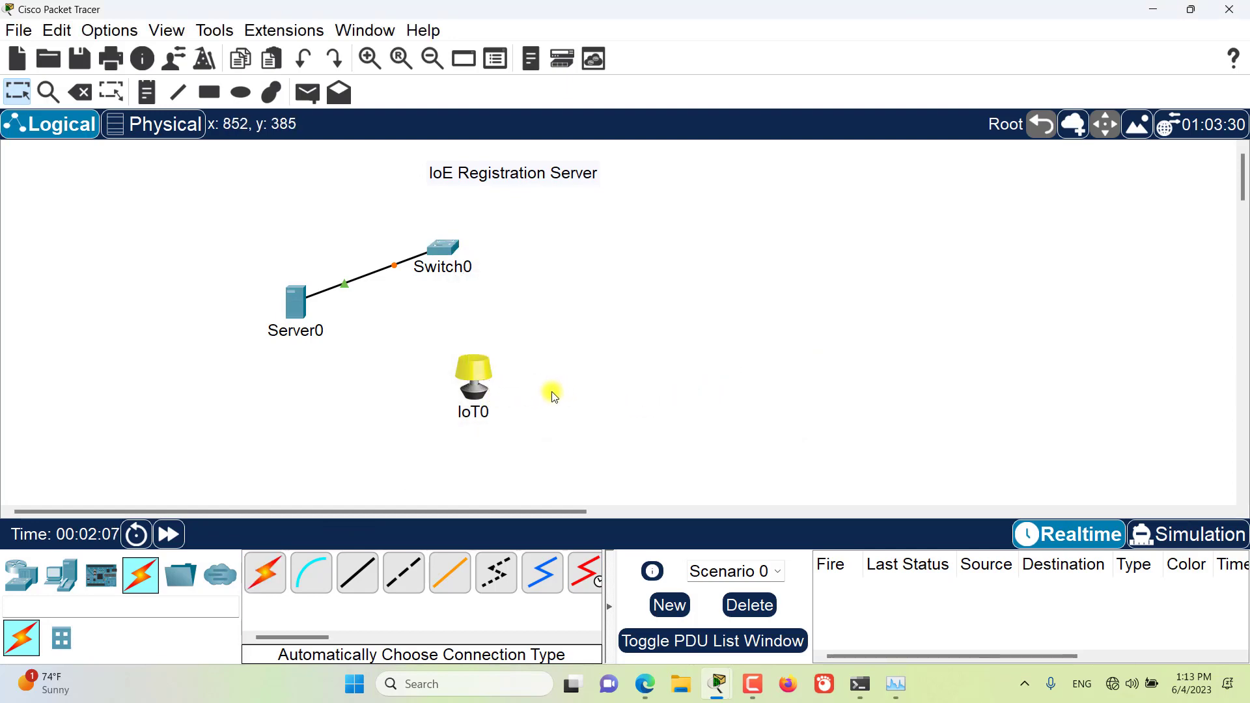
Step: Move the light further away from Server0 and review its specifications and configured interfaces
{"action": "left_click_drag", "start_coordinate": [470, 385], "coordinate": [550, 354]}
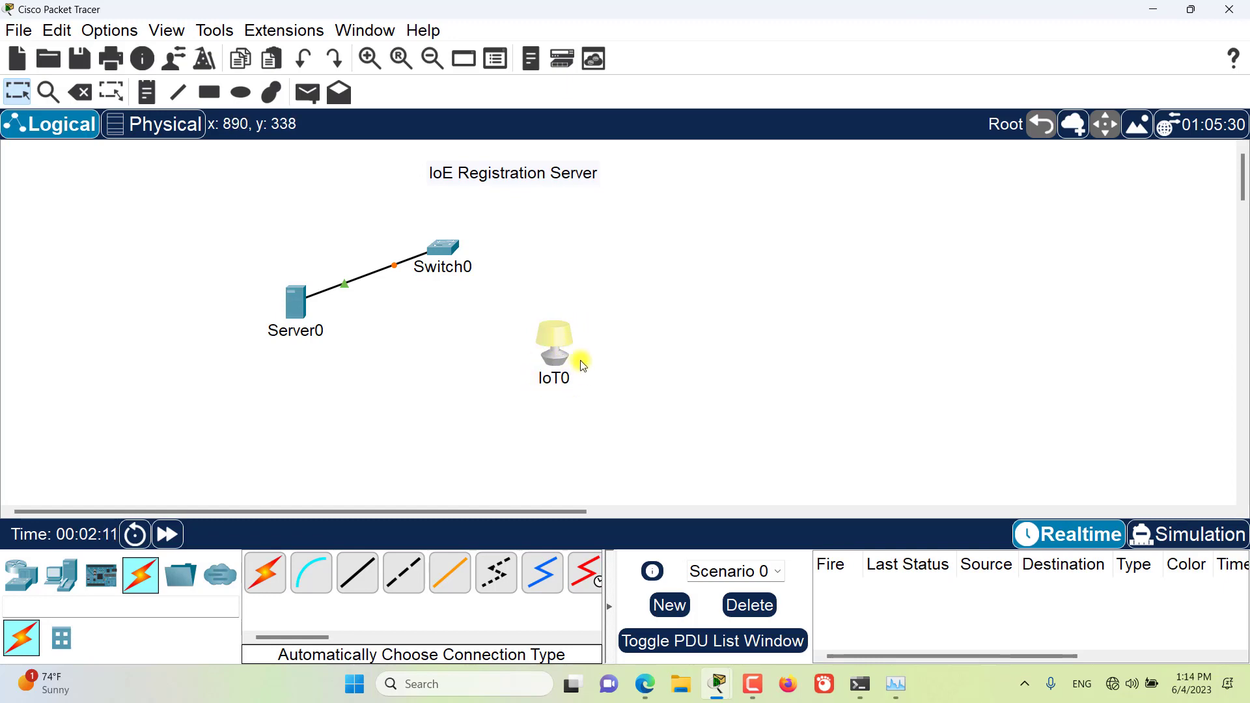
{"action": "left_click", "coordinate": [560, 359]}
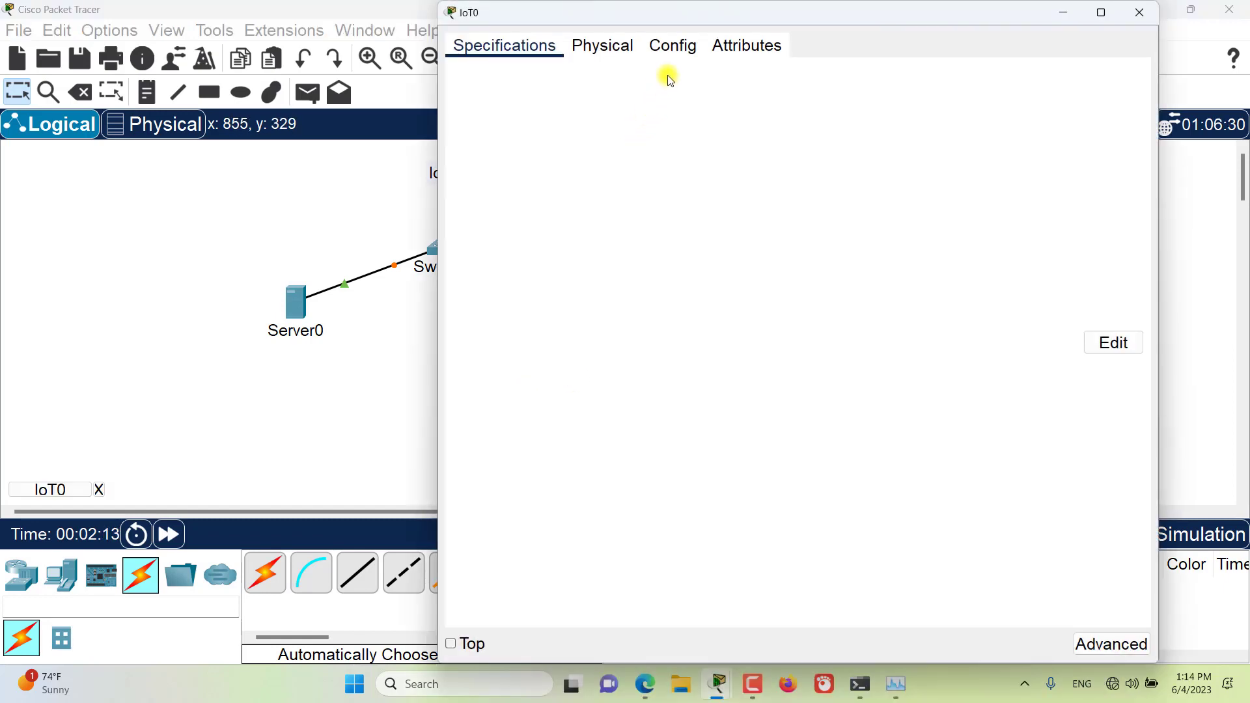
{"action": "left_click_drag", "start_coordinate": [740, 5], "coordinate": [639, 23]}
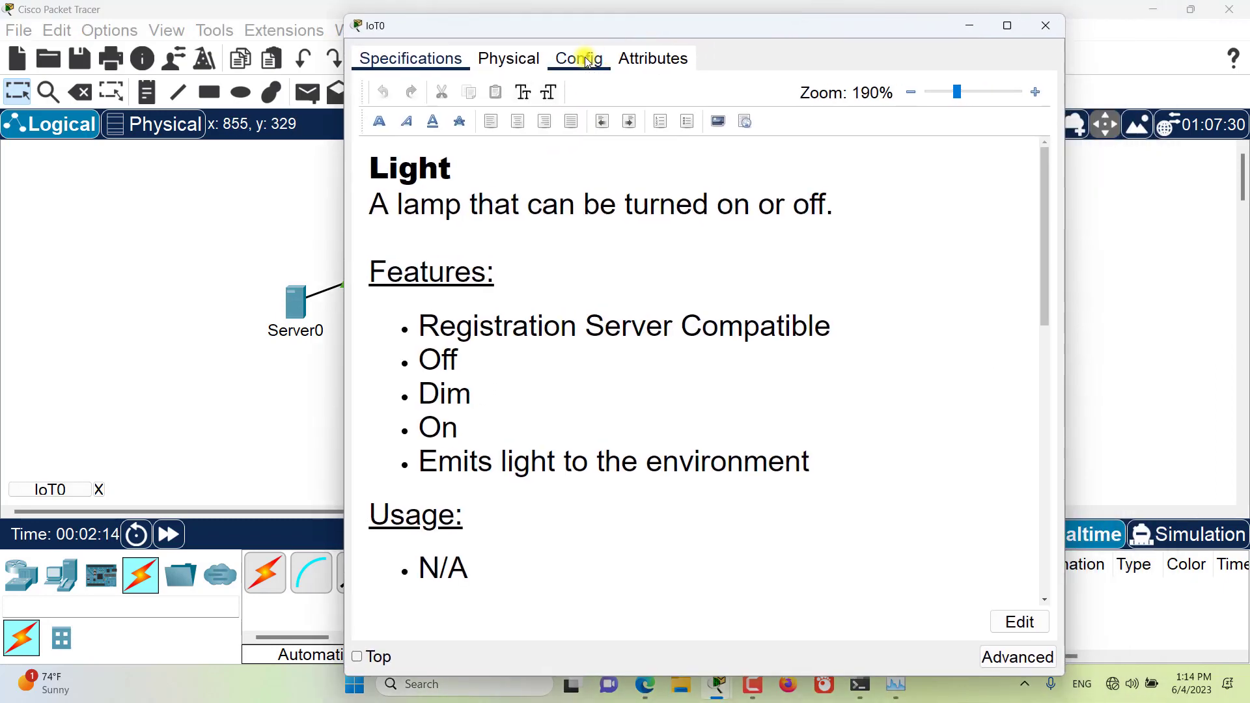
{"action": "left_click", "coordinate": [579, 58]}
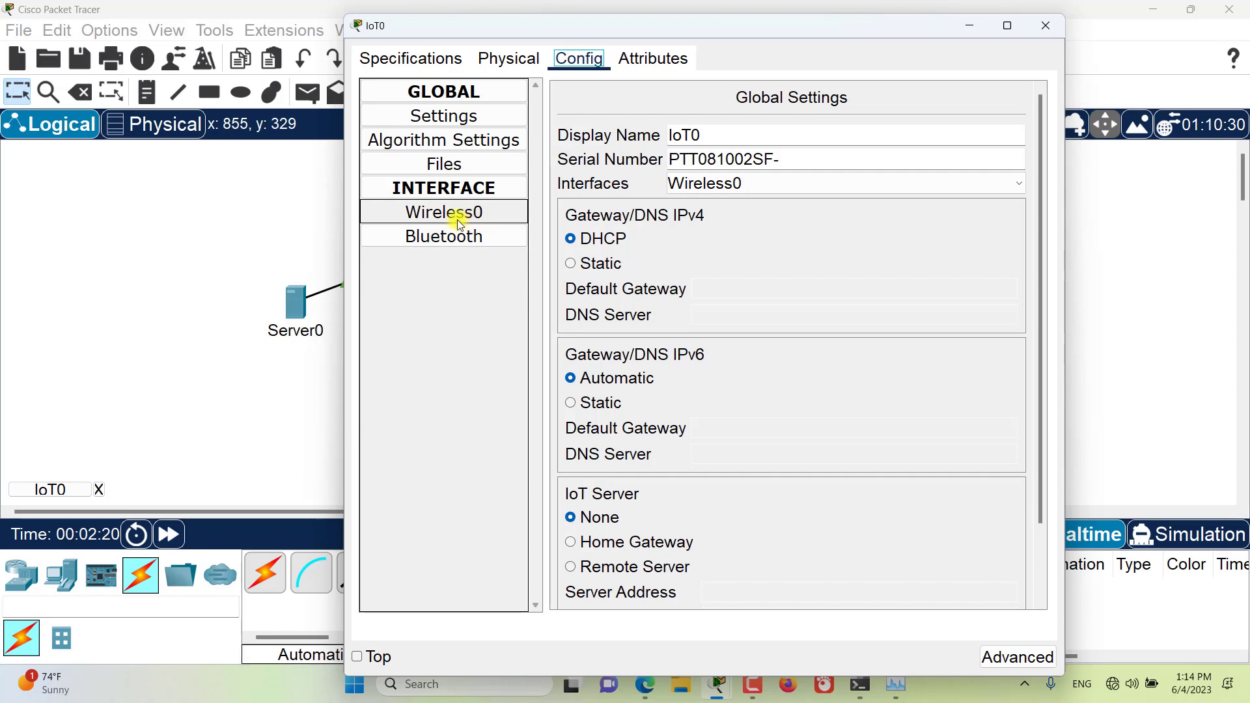
{"action": "left_click", "coordinate": [411, 59]}
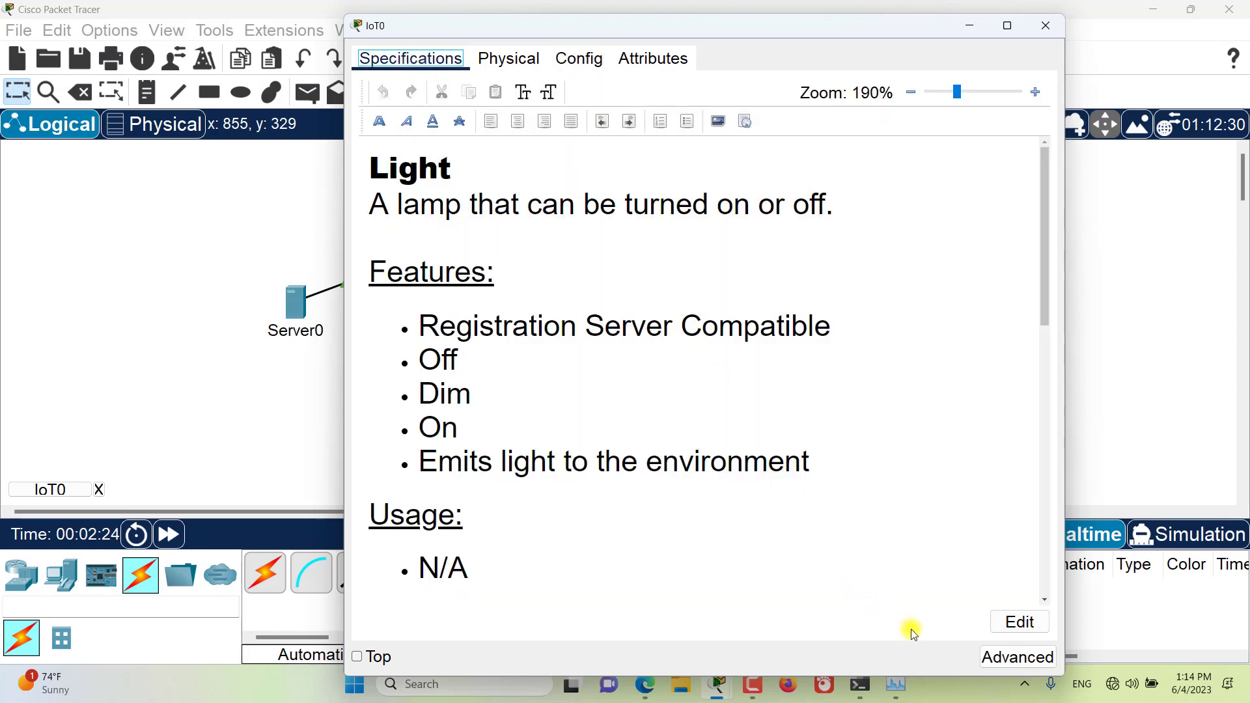
Step: Show the light's advanced settings and change its Network Adapter to PT-IOT-NM-1CFE
{"action": "left_click", "coordinate": [1015, 662]}
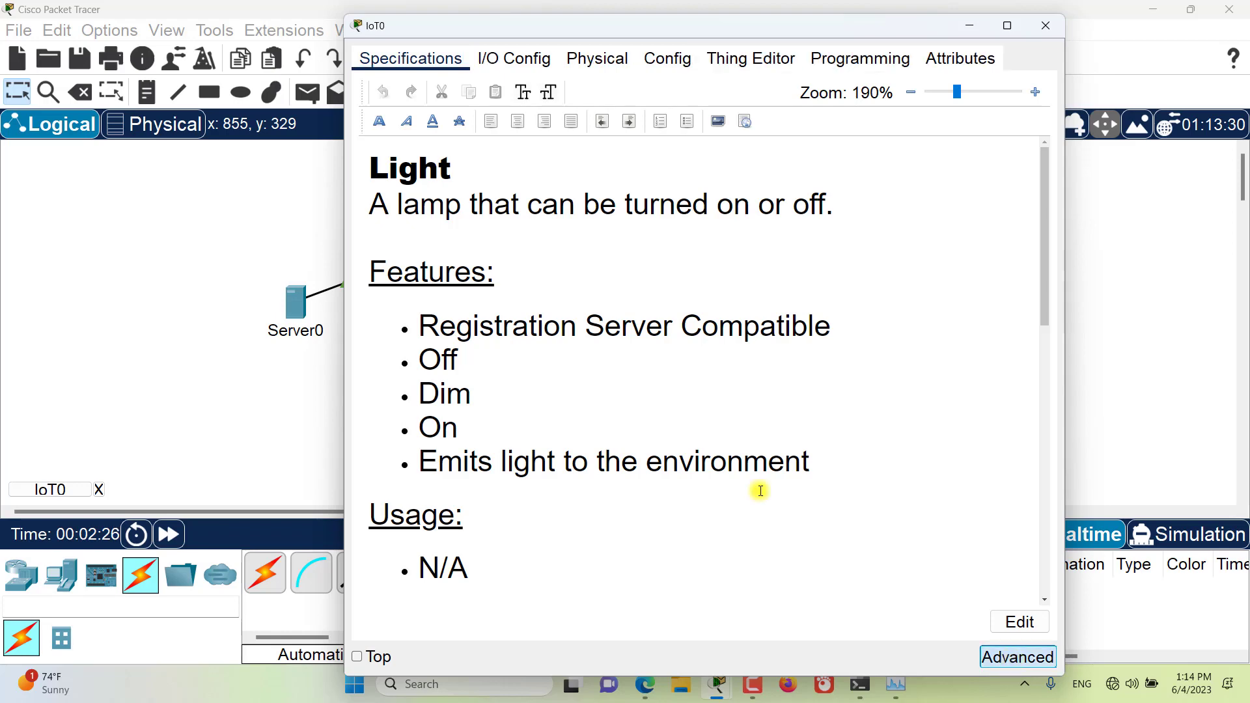
{"action": "left_click", "coordinate": [539, 64]}
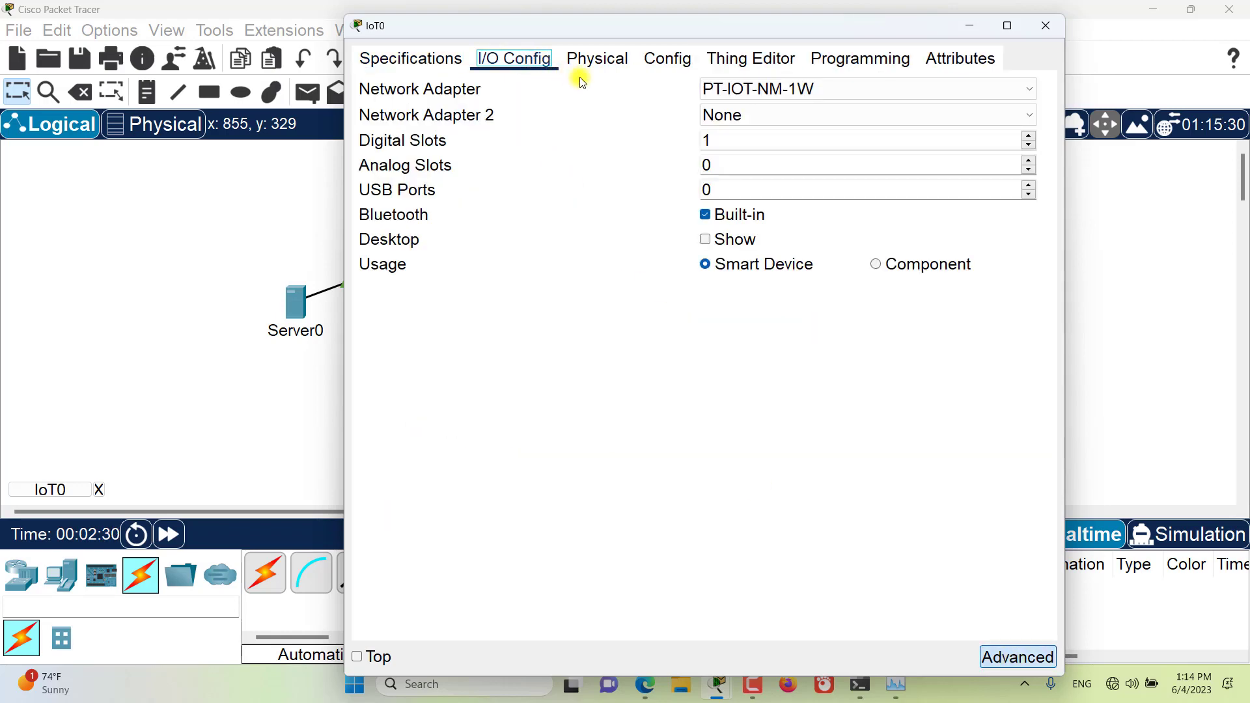
{"action": "left_click", "coordinate": [784, 90]}
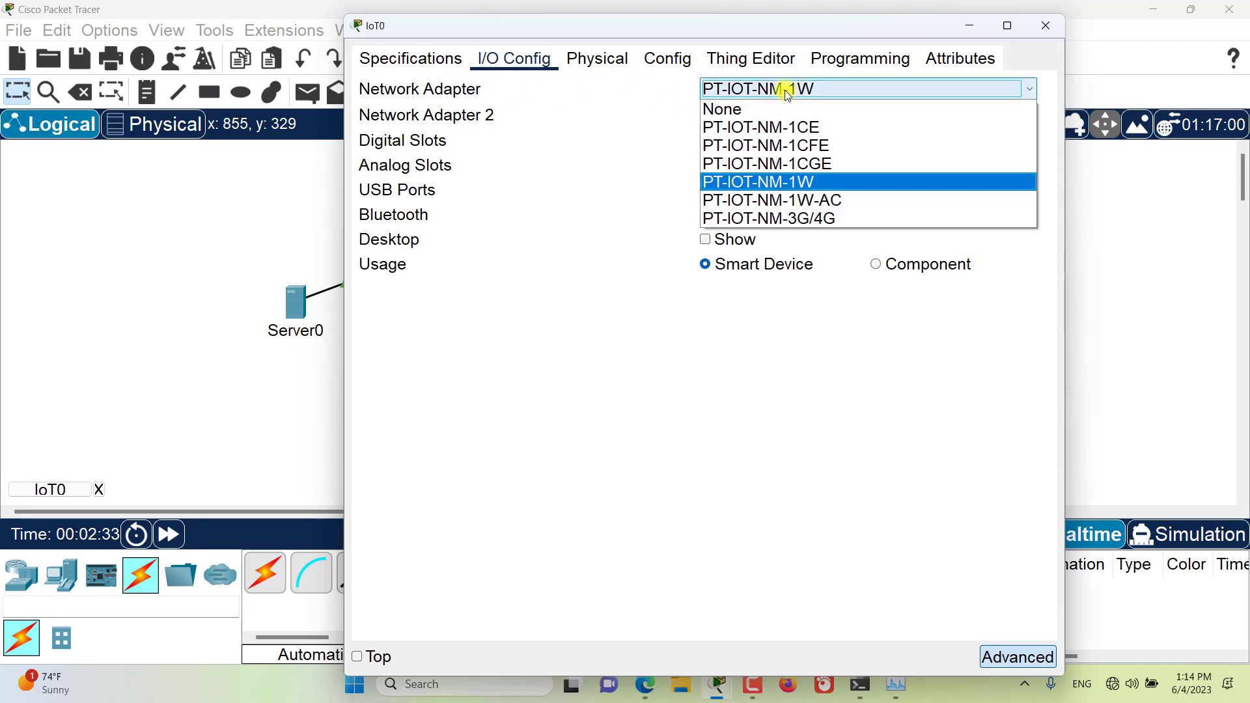
{"action": "left_click", "coordinate": [802, 145]}
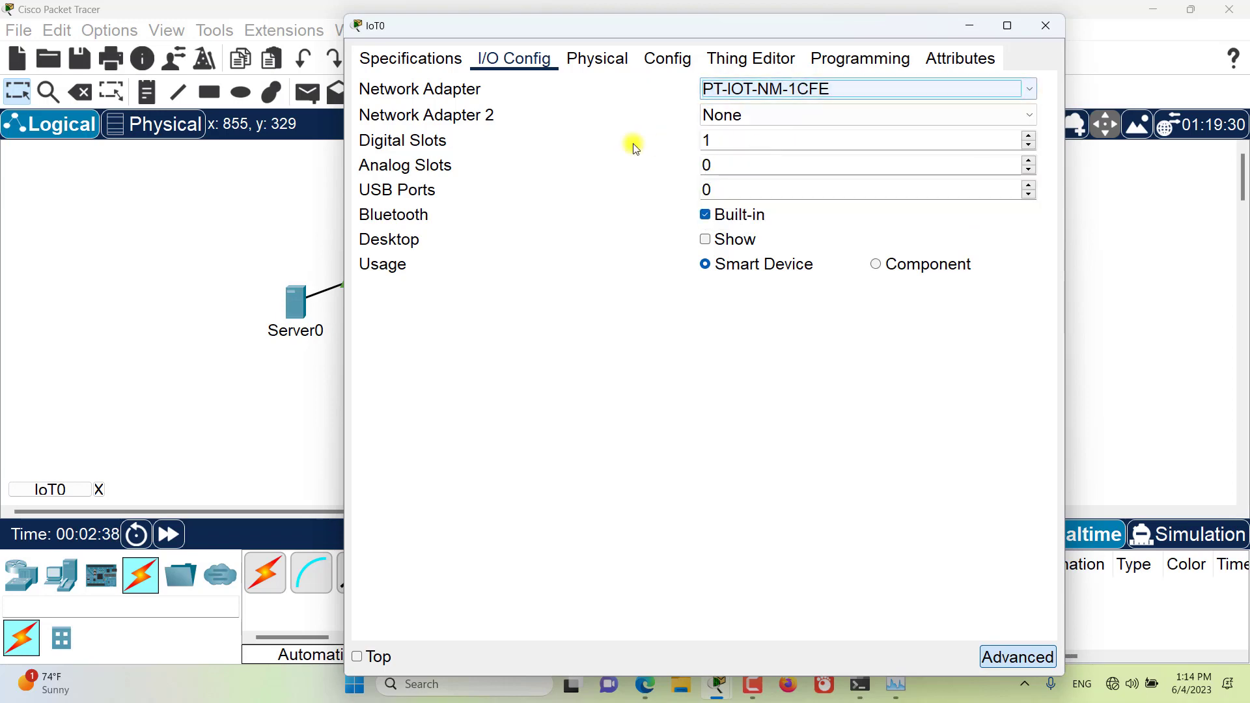
{"action": "left_click", "coordinate": [607, 59]}
{"action": "left_click", "coordinate": [654, 68]}
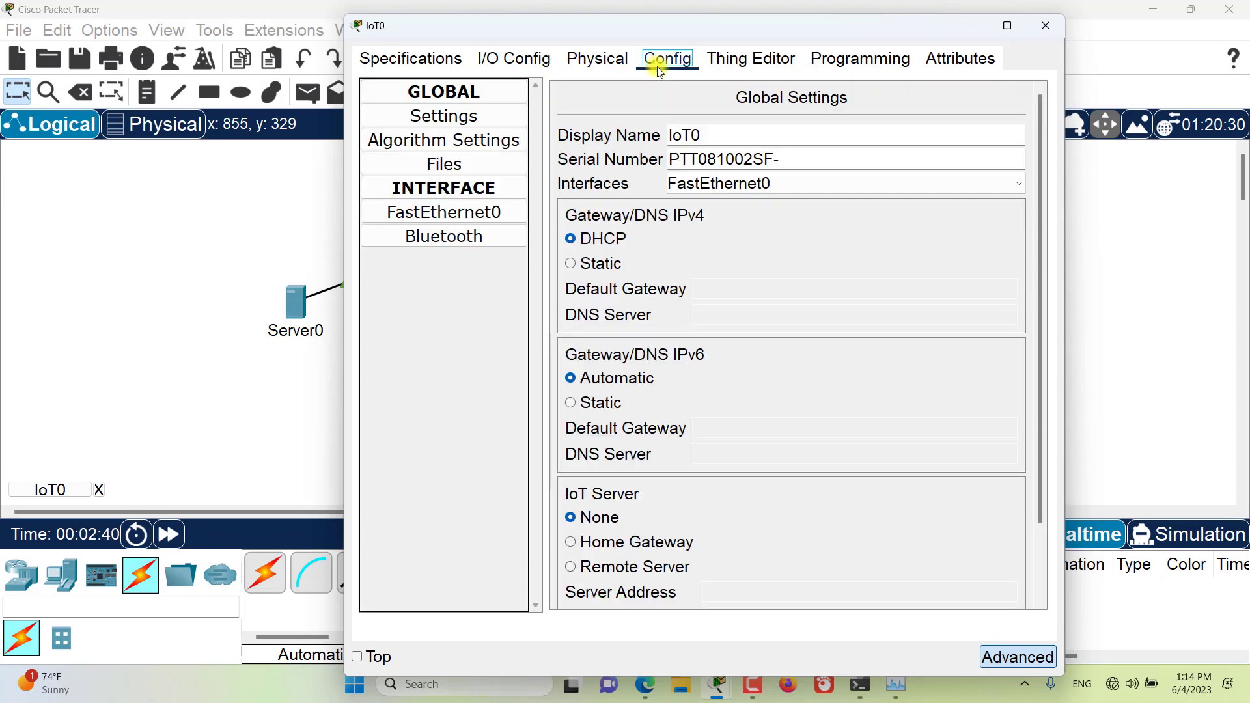
{"action": "left_click", "coordinate": [1046, 28]}
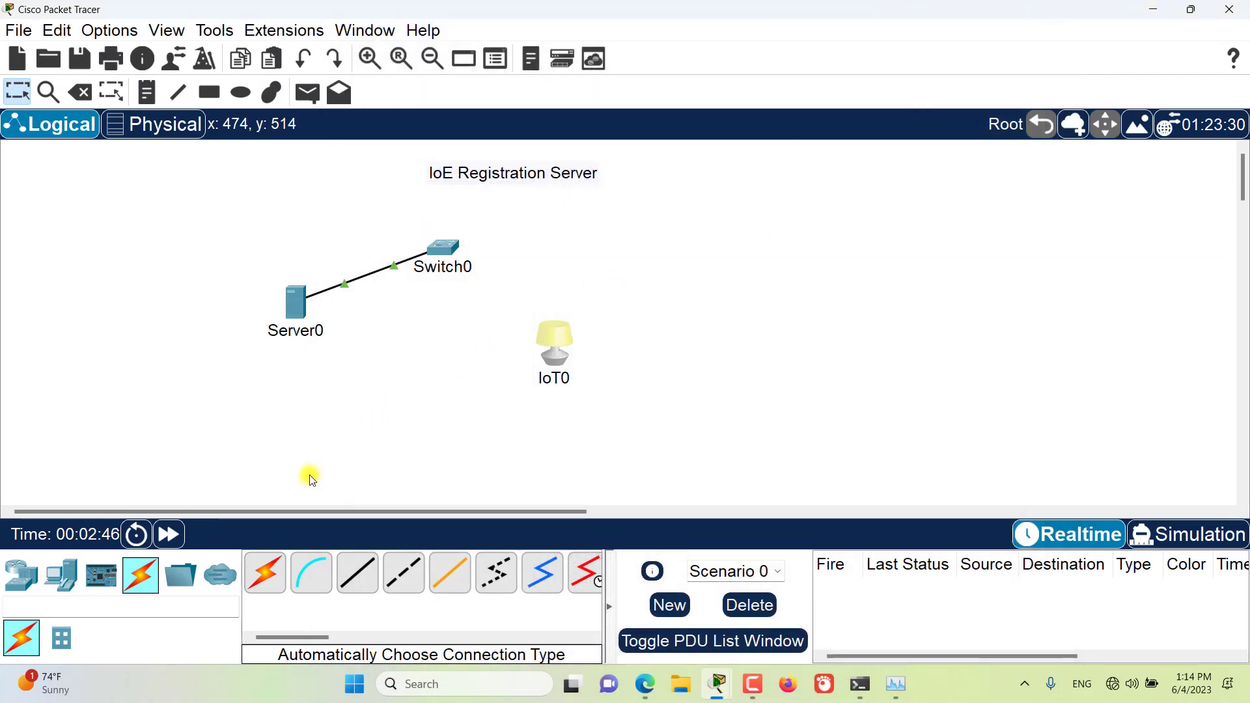
Step: Connect Switch0 to the light with an automatically chosen cable
{"action": "left_click", "coordinate": [265, 573]}
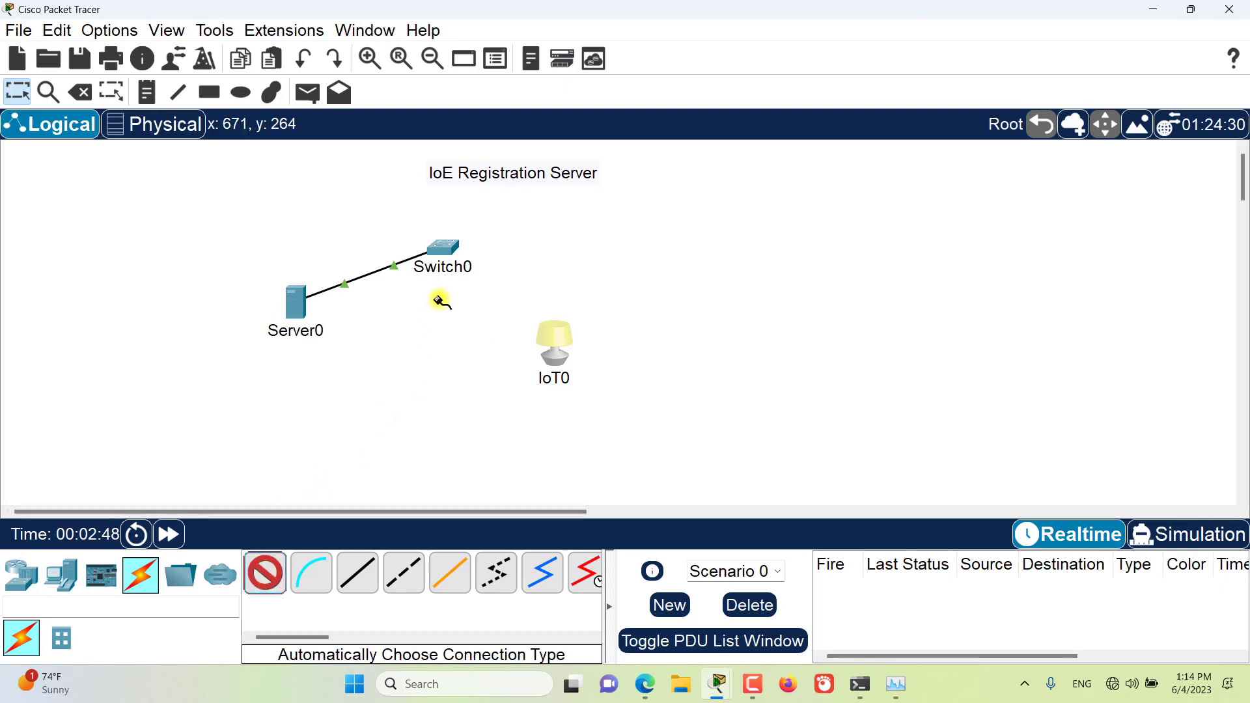
{"action": "left_click", "coordinate": [448, 251]}
{"action": "left_click", "coordinate": [556, 340]}
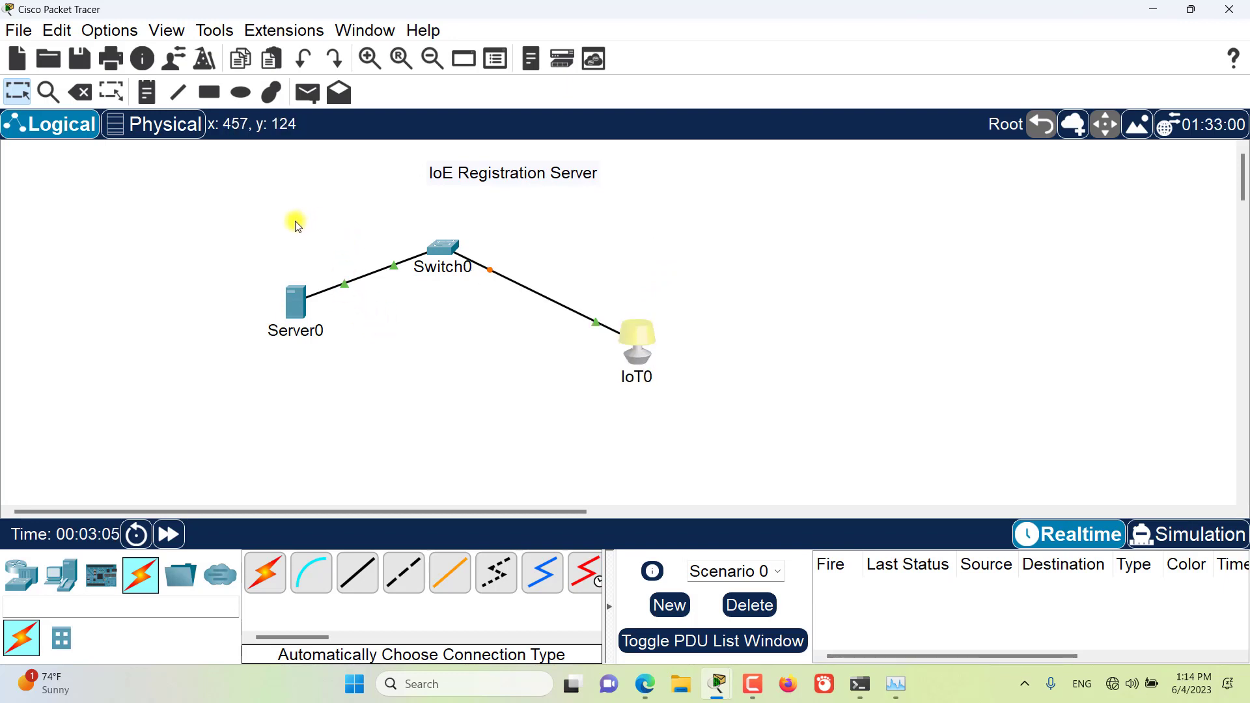
Step: Add IP address notes to the workspace: 192.168.1.1 under Server0 and 192.168.1.10 under the light
{"action": "left_click", "coordinate": [146, 91]}
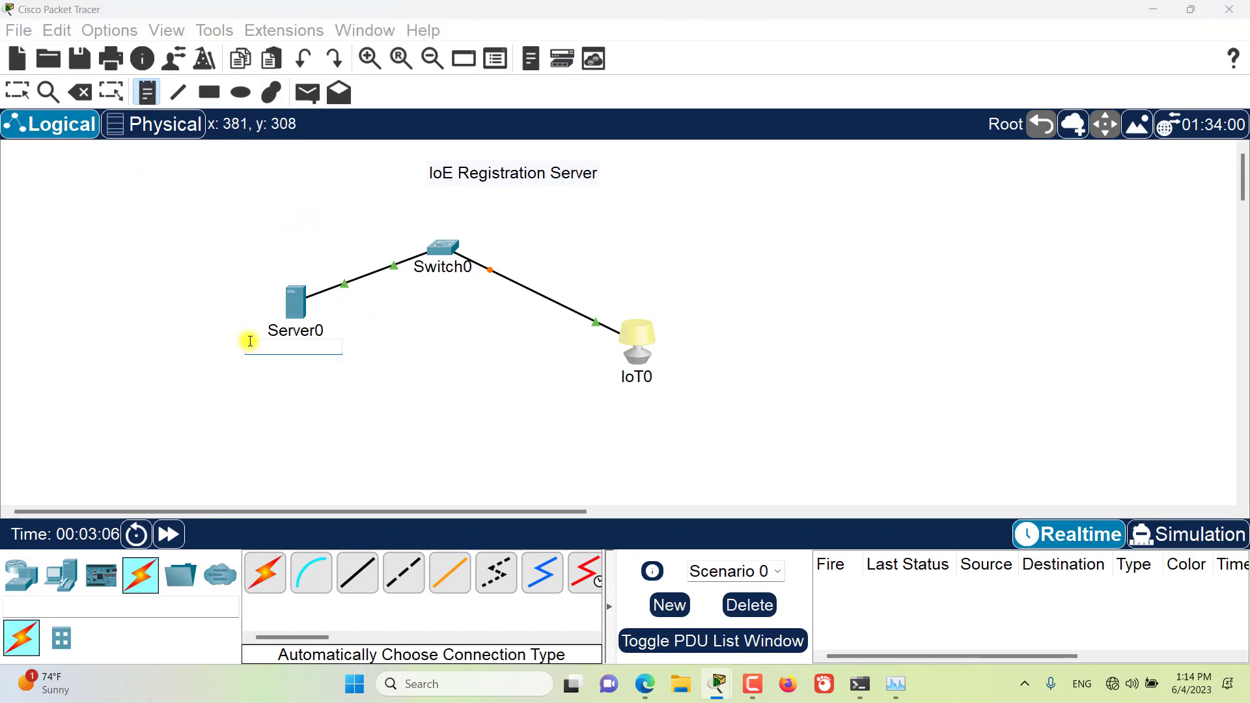
{"action": "left_click", "coordinate": [250, 341]}
{"action": "type", "text": "192.168.1.1"}
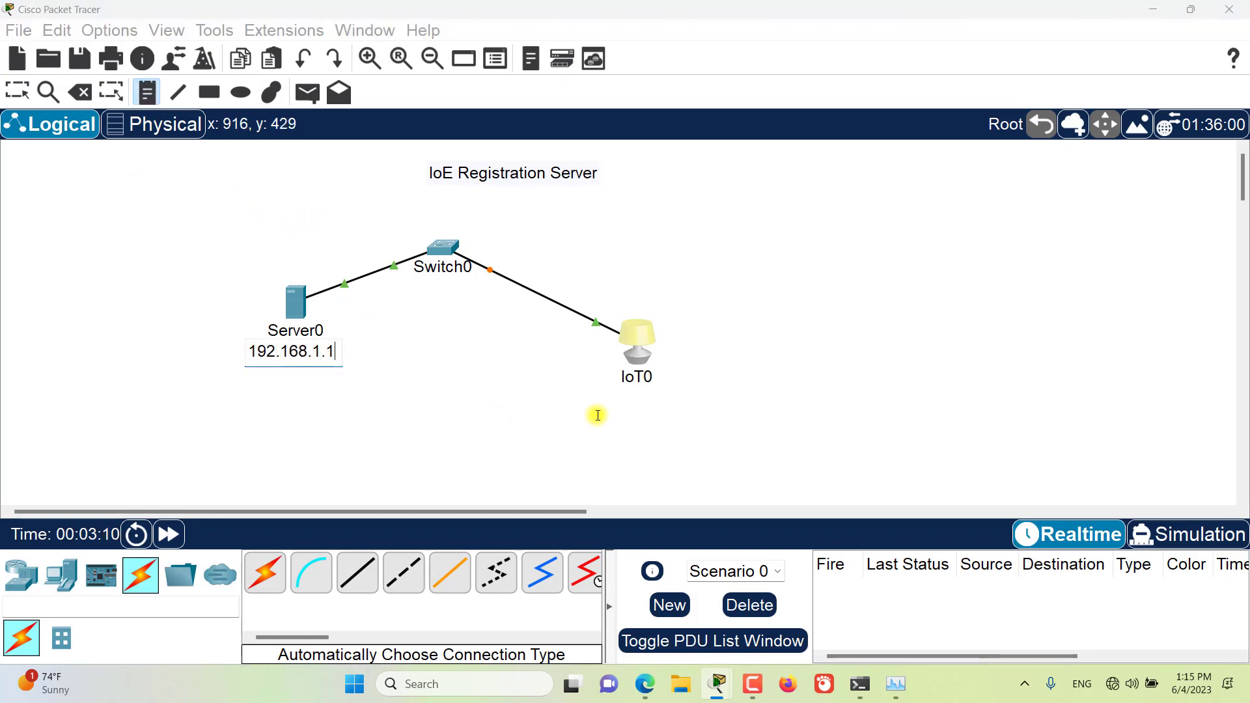
{"action": "left_click", "coordinate": [588, 390]}
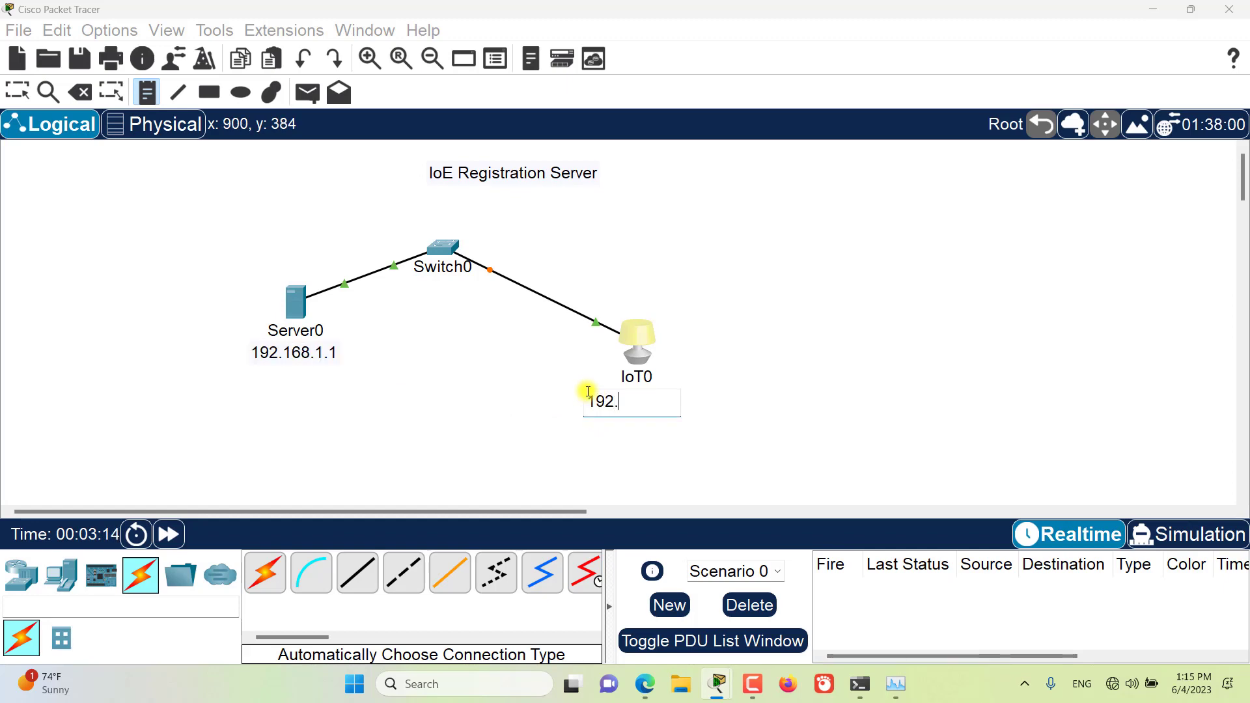
{"action": "type", "text": "192.168.1.10"}
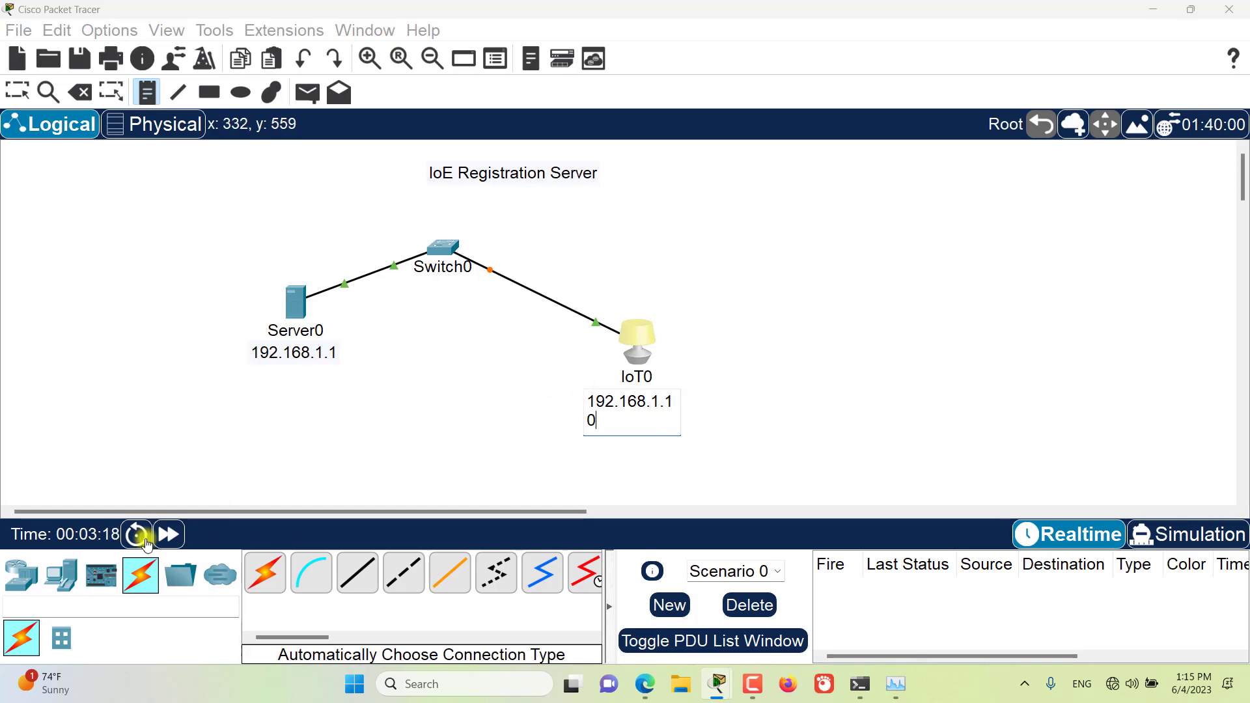
Step: Place a PC in the workspace below Switch0, between the server and the light
{"action": "left_click", "coordinate": [19, 576]}
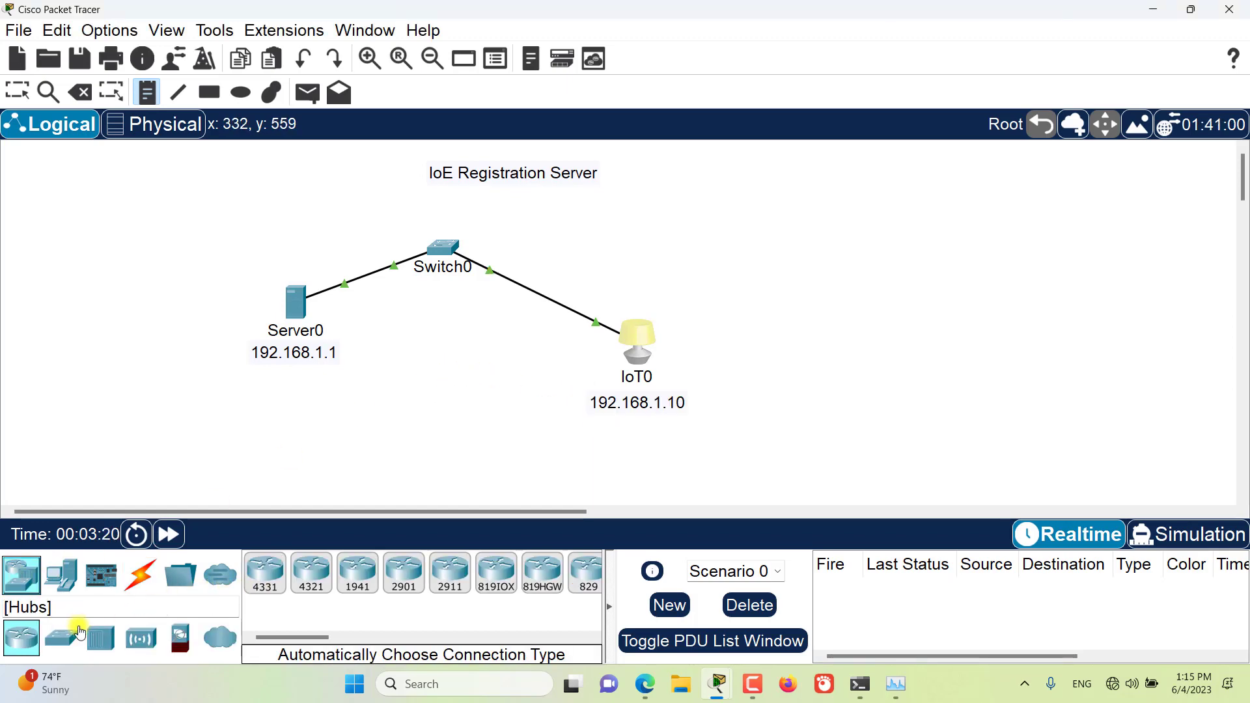
{"action": "left_click", "coordinate": [62, 575]}
{"action": "left_click_drag", "start_coordinate": [265, 573], "coordinate": [390, 420]}
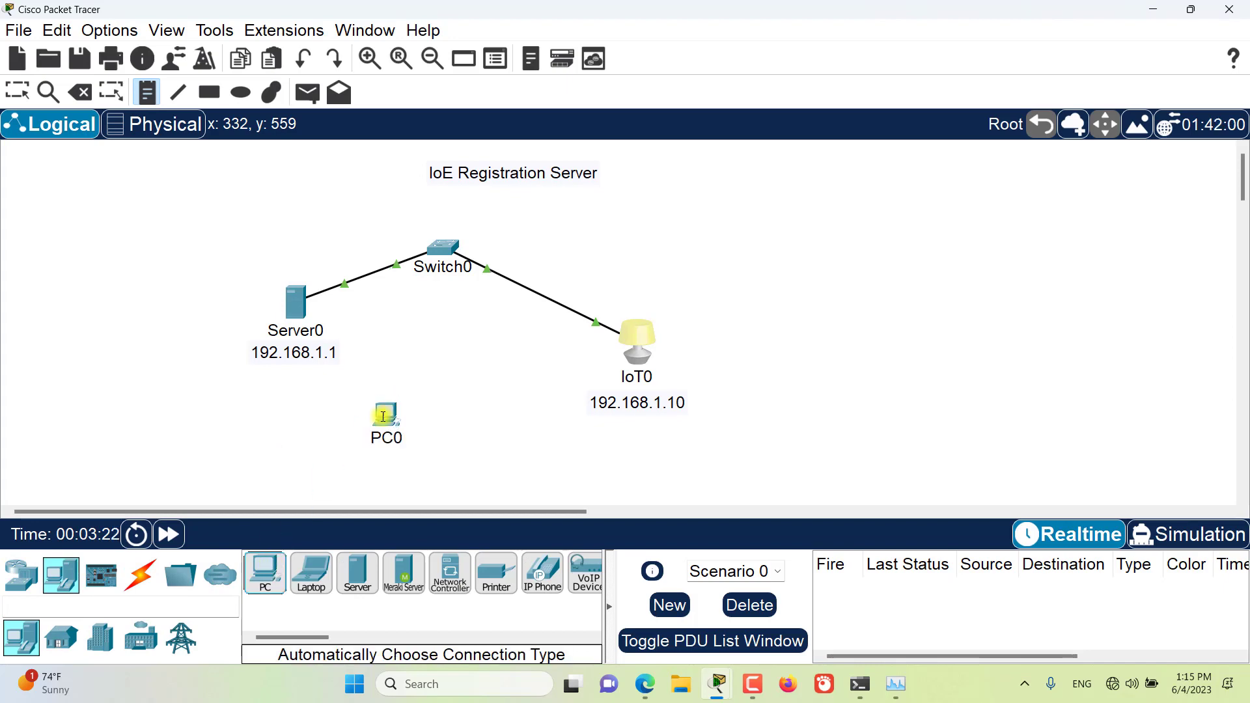
Step: Connect Switch0 to PC0 with an automatically chosen cable and add the note 192.168.1.5 under the PC
{"action": "left_click", "coordinate": [140, 575]}
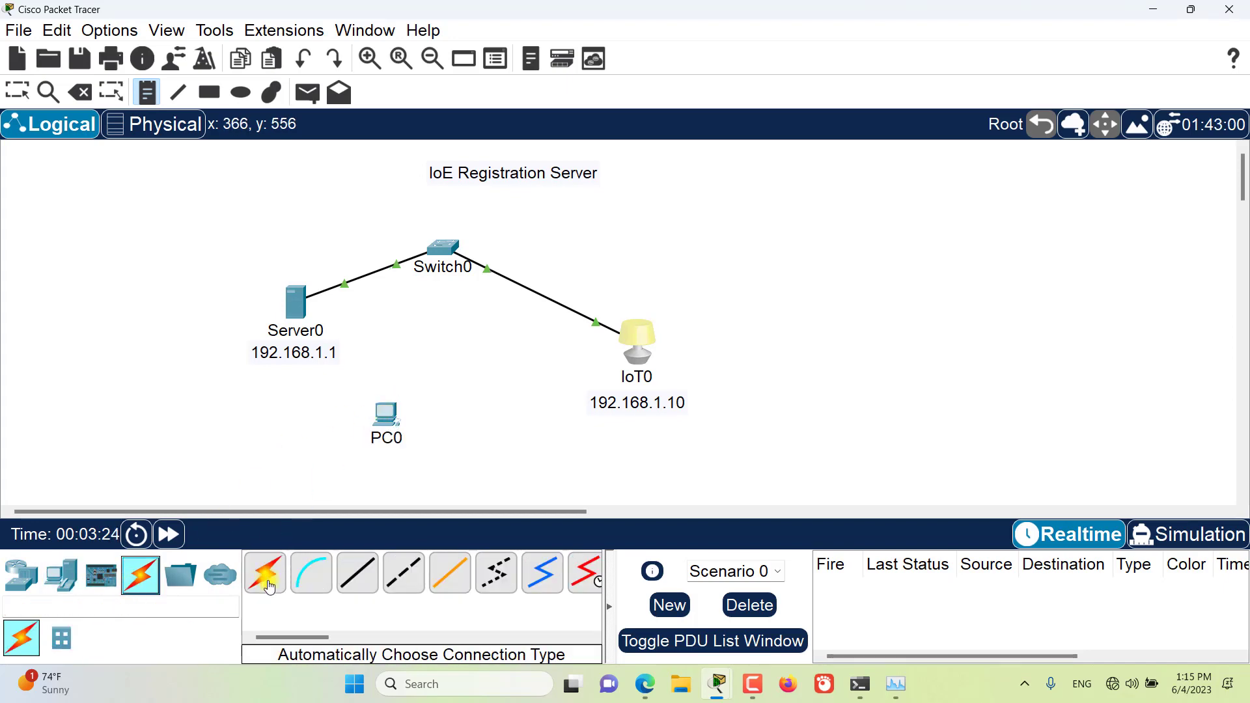
{"action": "left_click", "coordinate": [273, 582]}
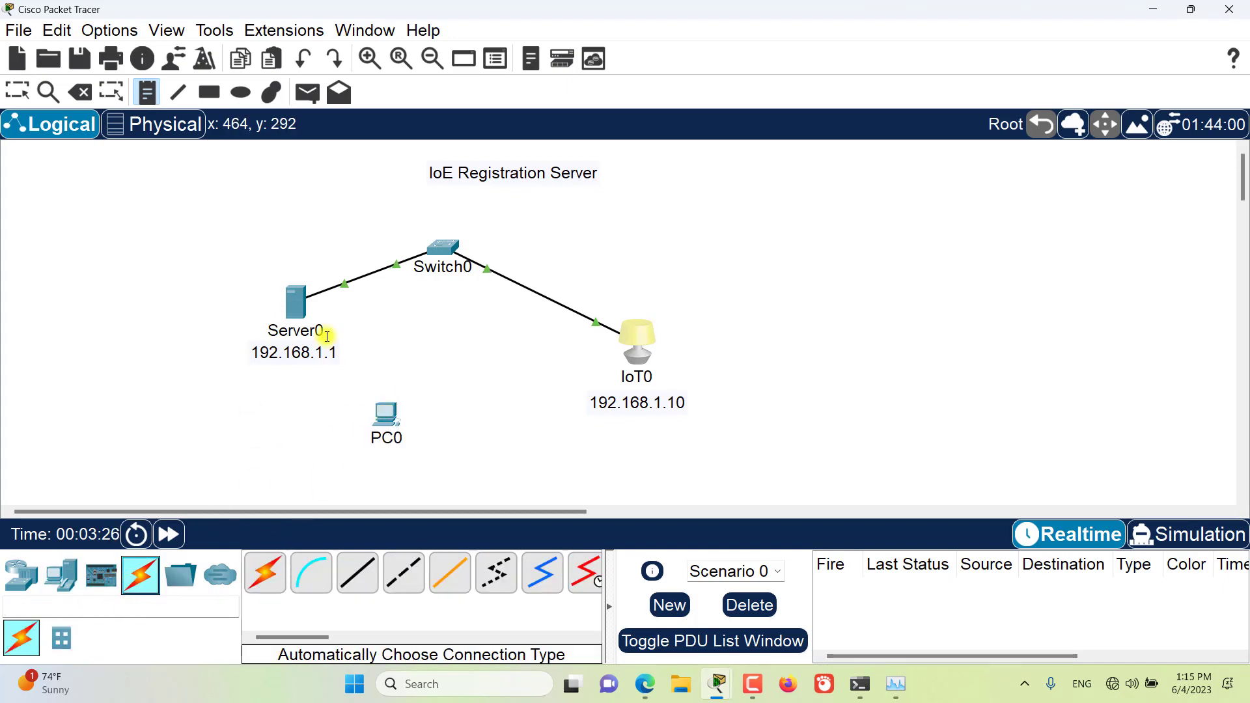
{"action": "left_click", "coordinate": [262, 588]}
{"action": "left_click", "coordinate": [443, 247]}
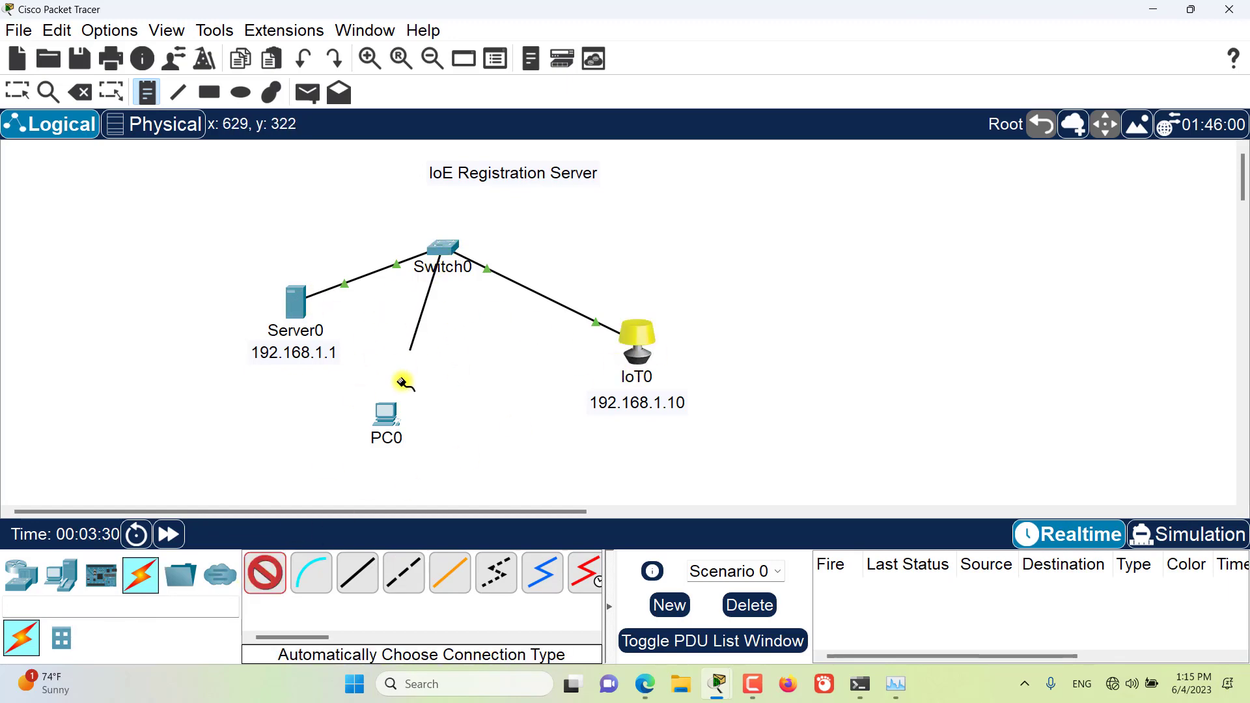
{"action": "left_click", "coordinate": [394, 430]}
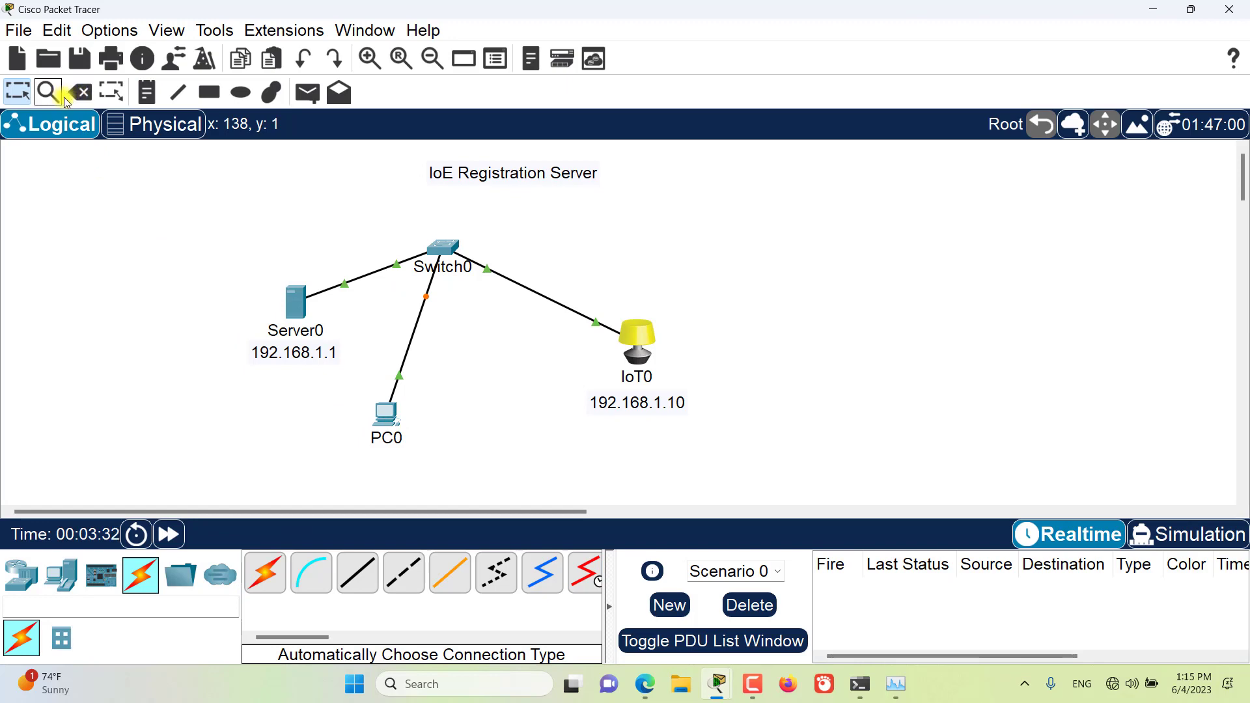
{"action": "left_click", "coordinate": [149, 93]}
{"action": "left_click", "coordinate": [355, 458]}
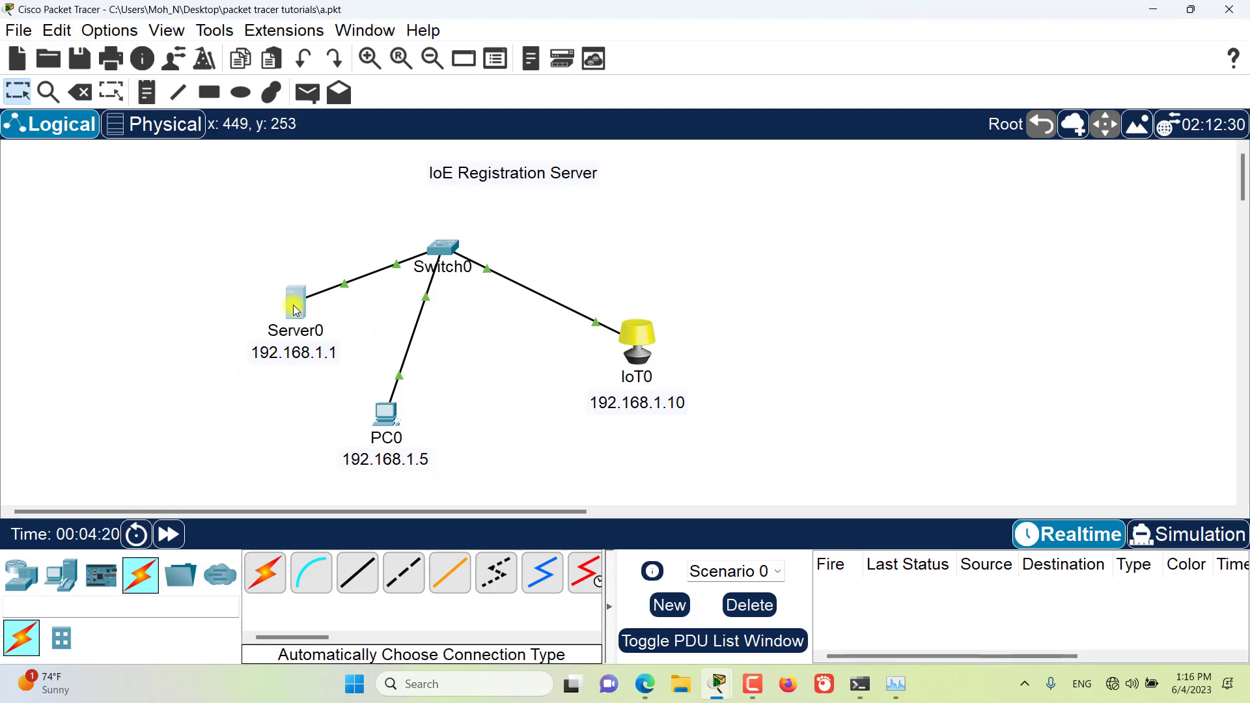
Step: Configure Server0's FastEthernet0 interface with static IPv4 address 192.168.1.1 and subnet mask 255.255.255.0
{"action": "left_click", "coordinate": [295, 311]}
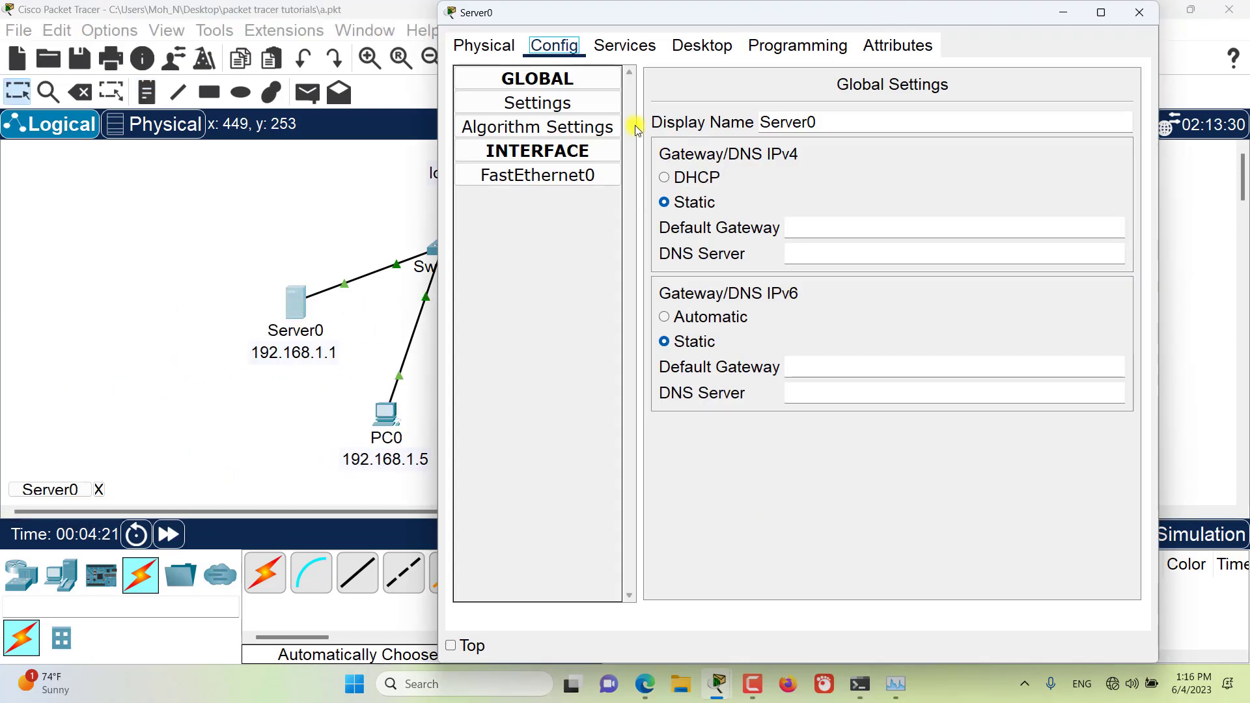
{"action": "left_click_drag", "start_coordinate": [595, 11], "coordinate": [673, 12]}
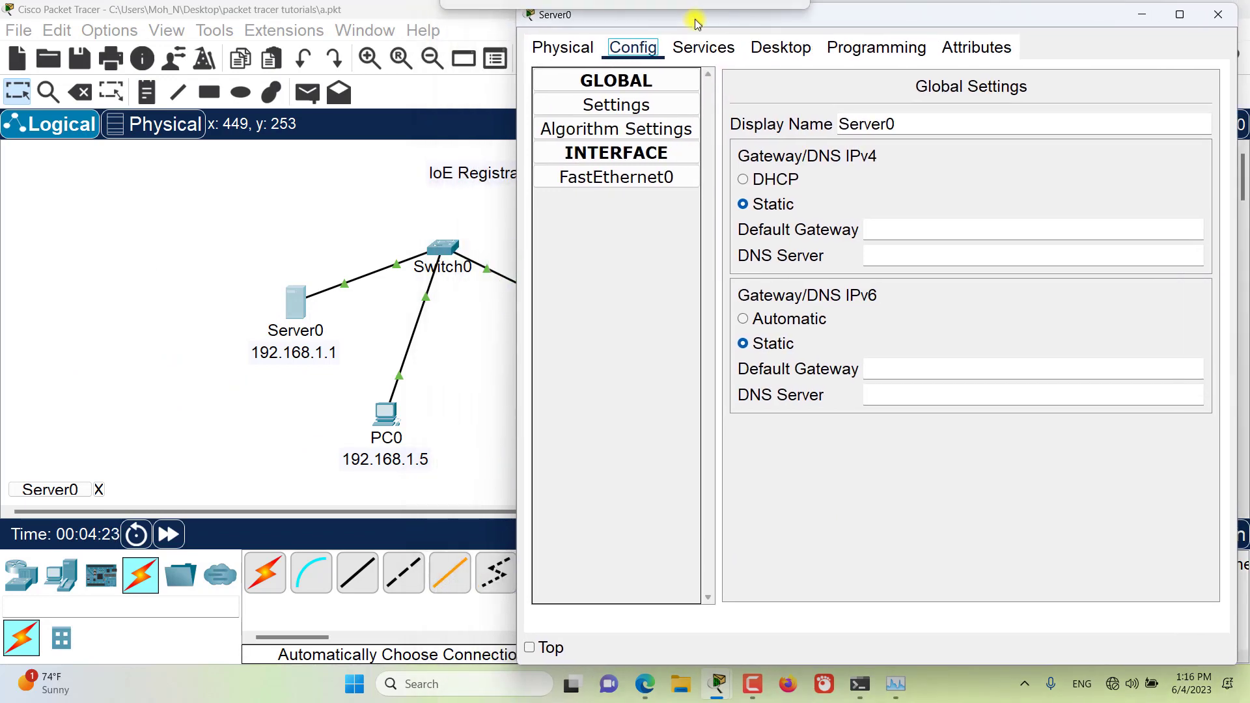
{"action": "left_click", "coordinate": [617, 177]}
{"action": "left_click", "coordinate": [1061, 284]}
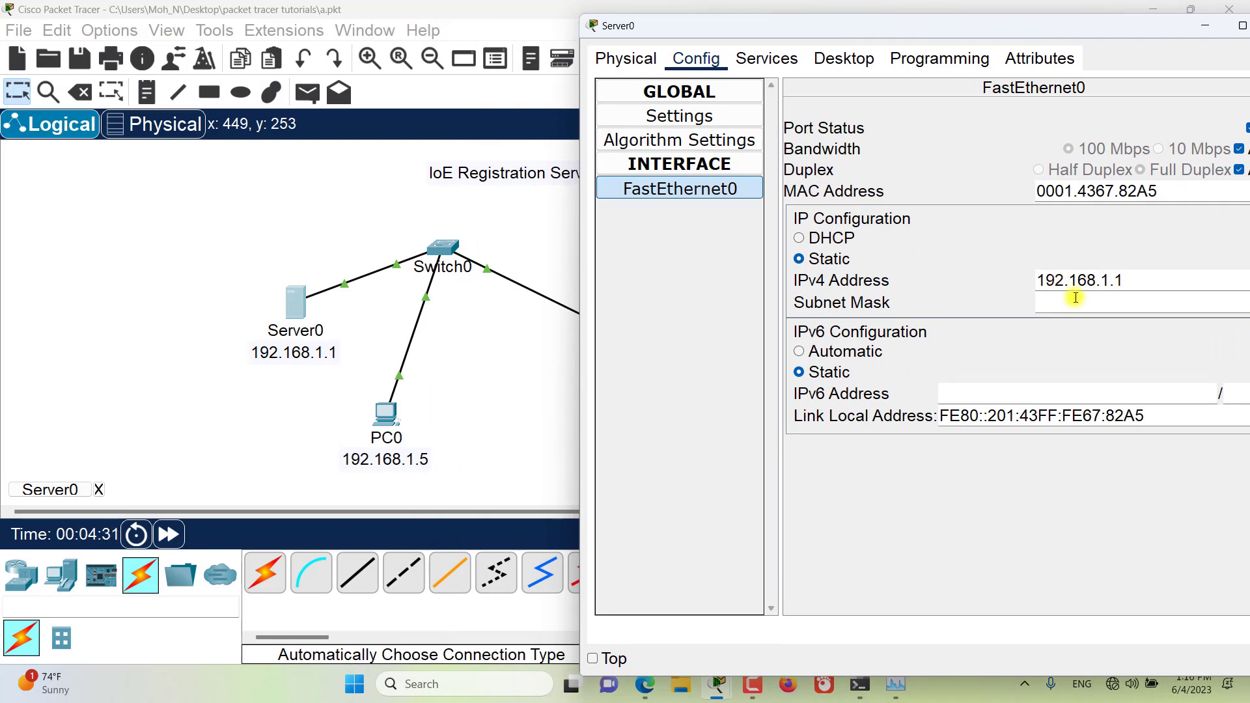
{"action": "left_click", "coordinate": [1074, 302]}
{"action": "left_click_drag", "start_coordinate": [1131, 280], "coordinate": [982, 281]}
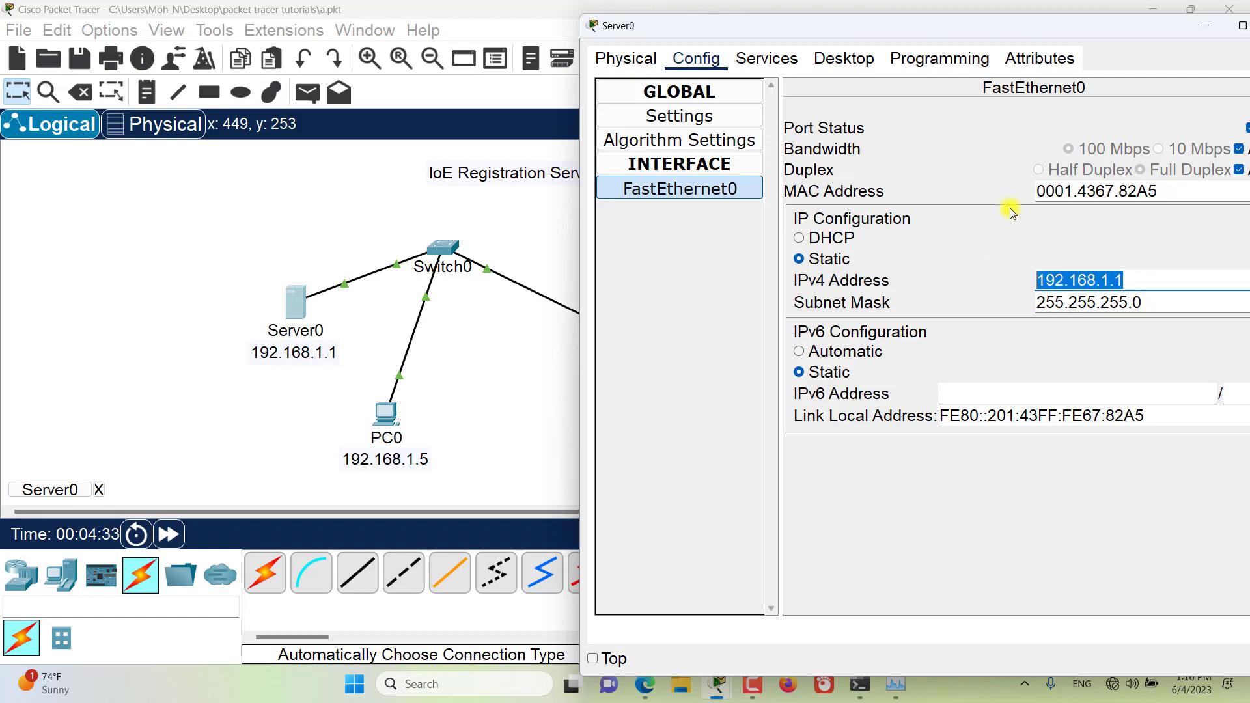
Step: Close Server0's configuration and give the light IoT0's FastEthernet0 interface static IPv4 address 192.168.1.10 with subnet mask 255.255.255.0
{"action": "left_click_drag", "start_coordinate": [994, 23], "coordinate": [623, 75]}
{"action": "left_click", "coordinate": [925, 75]}
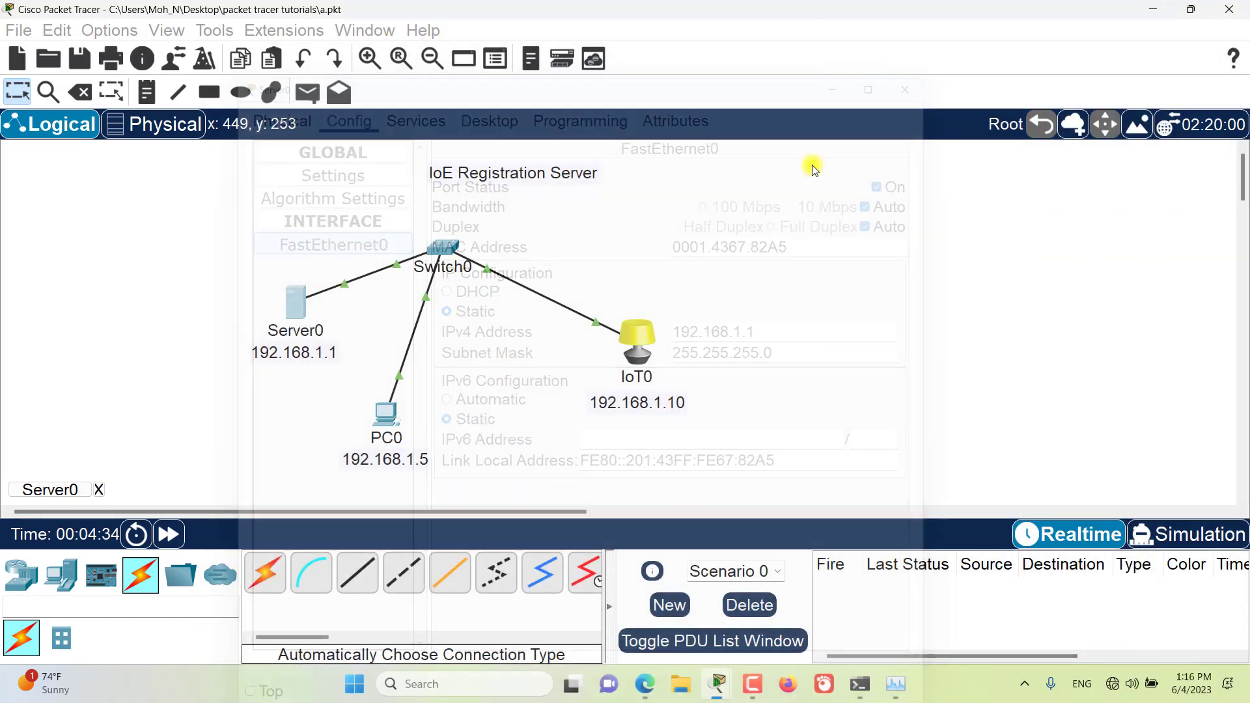
{"action": "left_click", "coordinate": [627, 339]}
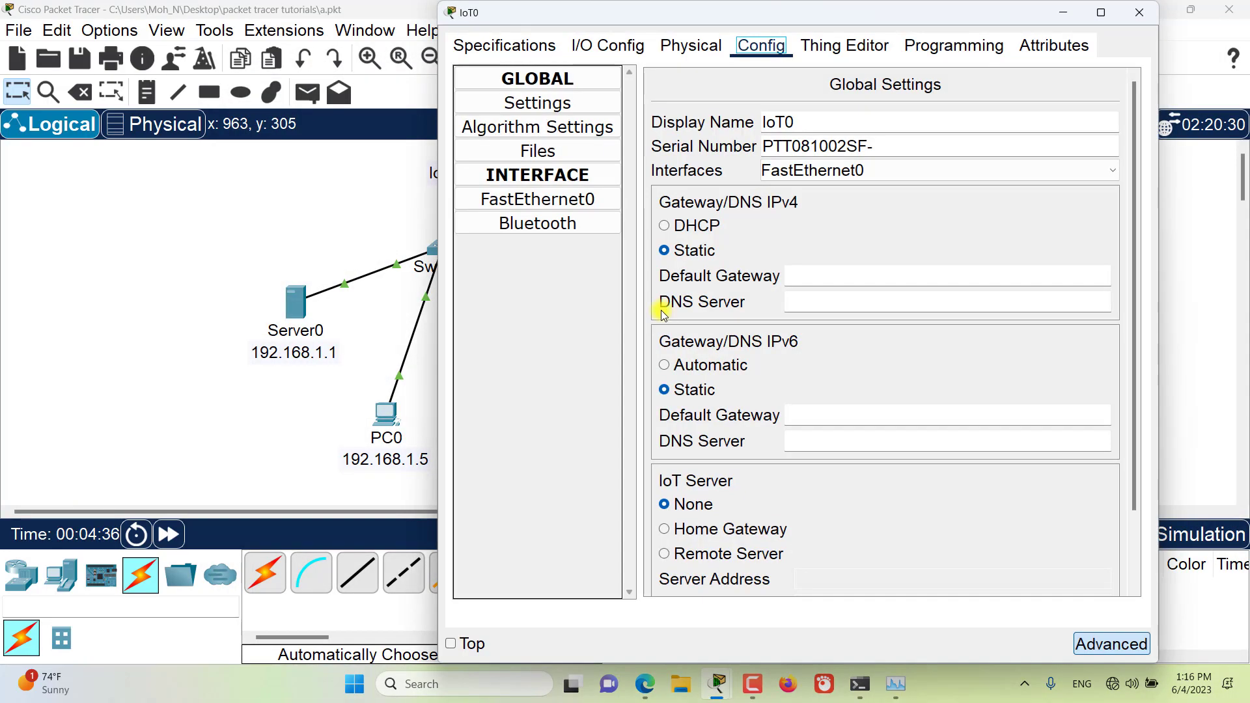
{"action": "left_click", "coordinate": [538, 199]}
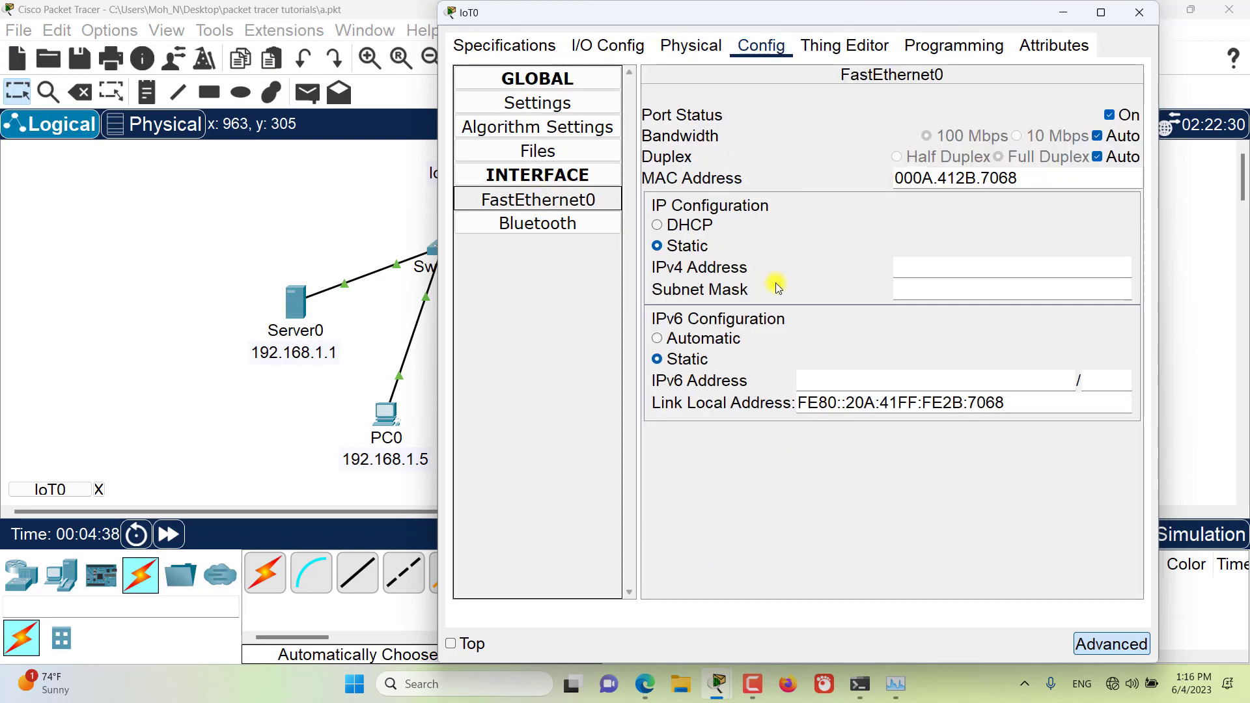
{"action": "left_click", "coordinate": [910, 267]}
{"action": "type", "text": "192.168.1.10"}
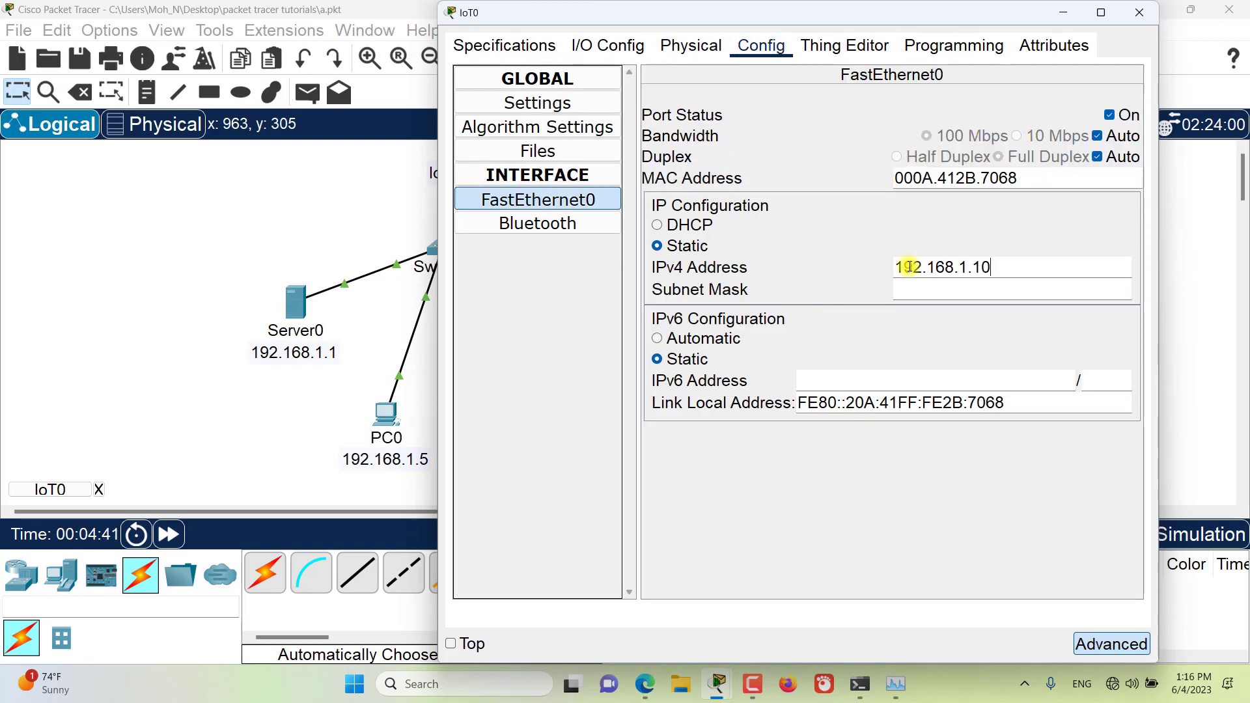
{"action": "key", "text": "Tab"}
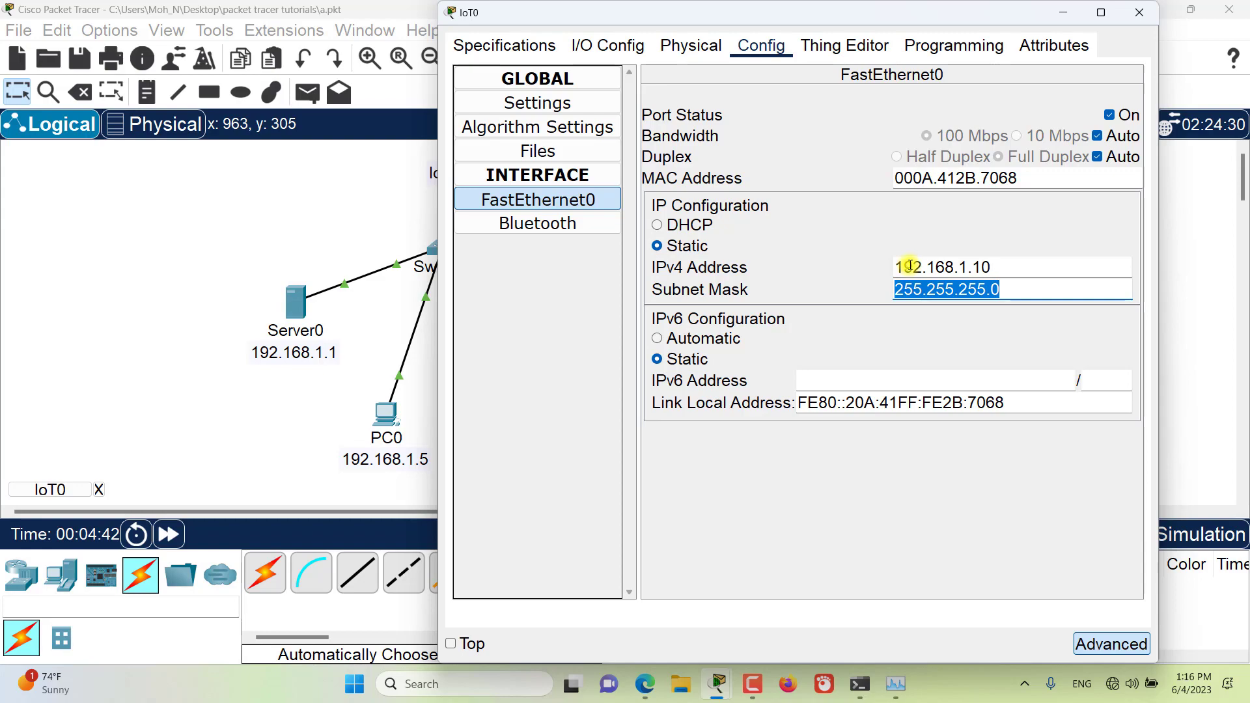
{"action": "left_click", "coordinate": [1140, 13]}
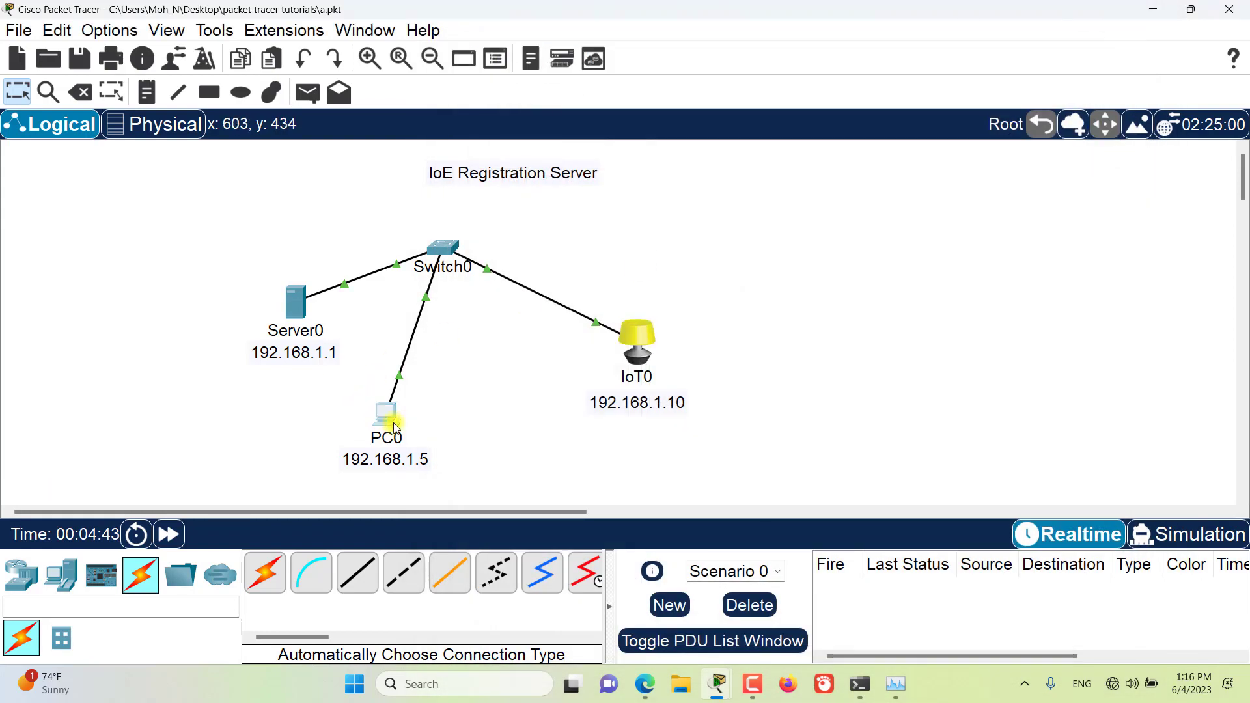
Step: Configure PC0's FastEthernet0 interface with static IPv4 address 192.168.1.5 and subnet mask 255.255.255.0
{"action": "left_click", "coordinate": [394, 427]}
{"action": "left_click", "coordinate": [564, 45]}
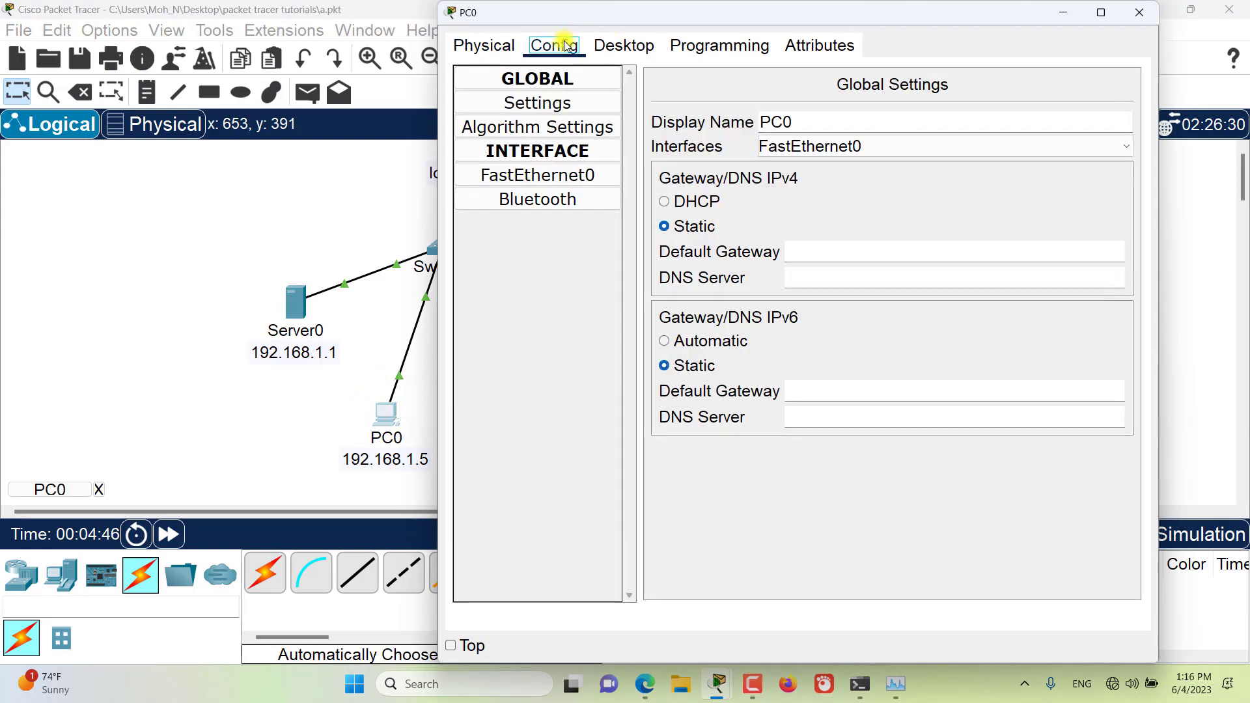
{"action": "left_click", "coordinate": [557, 176]}
{"action": "left_click", "coordinate": [917, 268]}
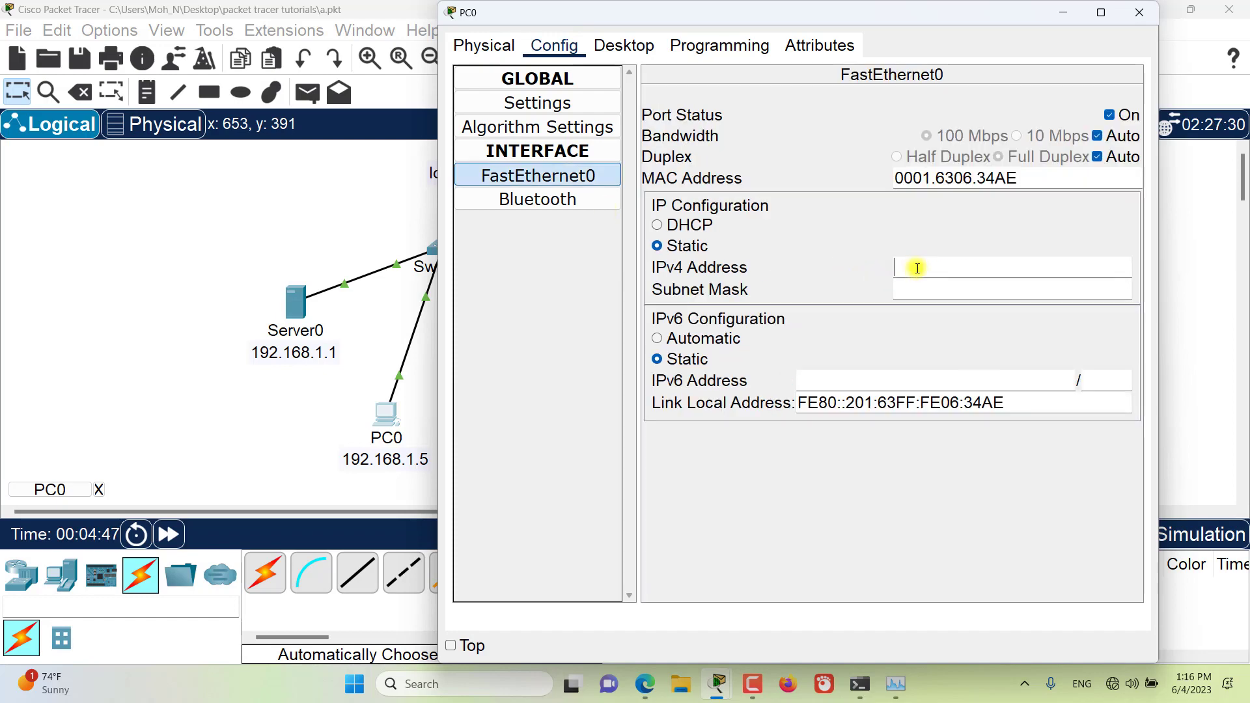
{"action": "type", "text": "192.168.1.5"}
{"action": "key", "text": "Tab"}
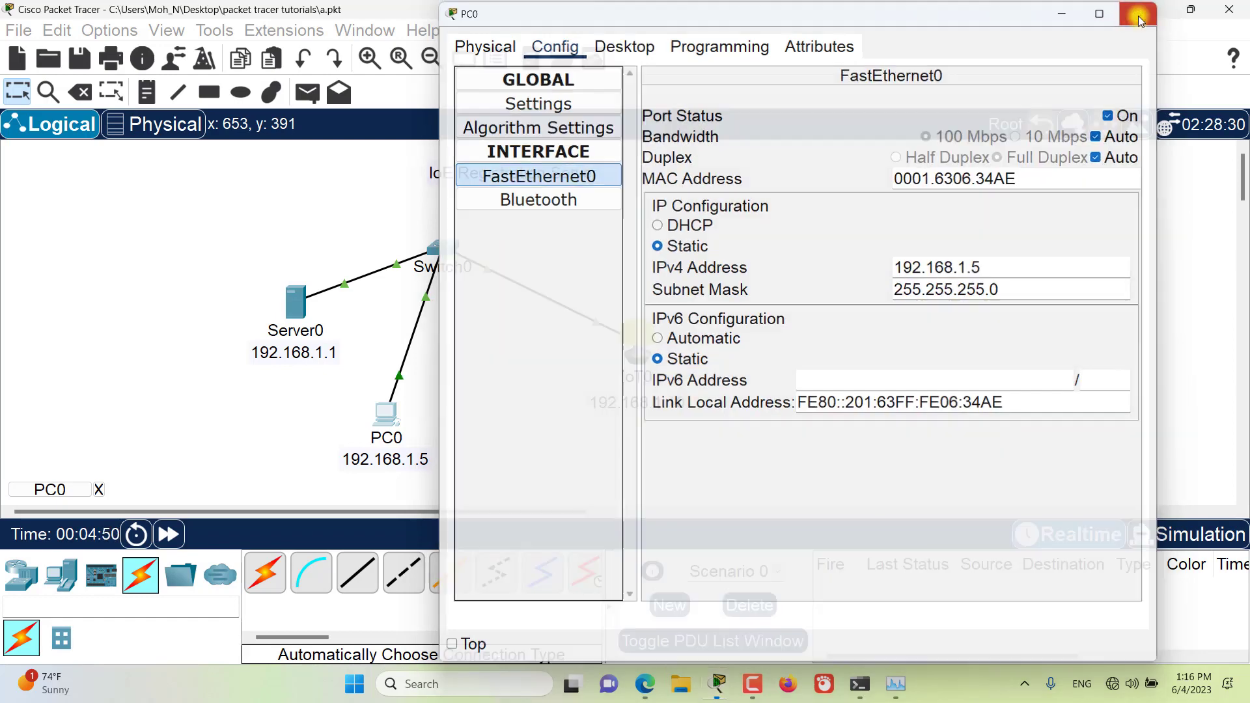
{"action": "left_click", "coordinate": [1140, 13]}
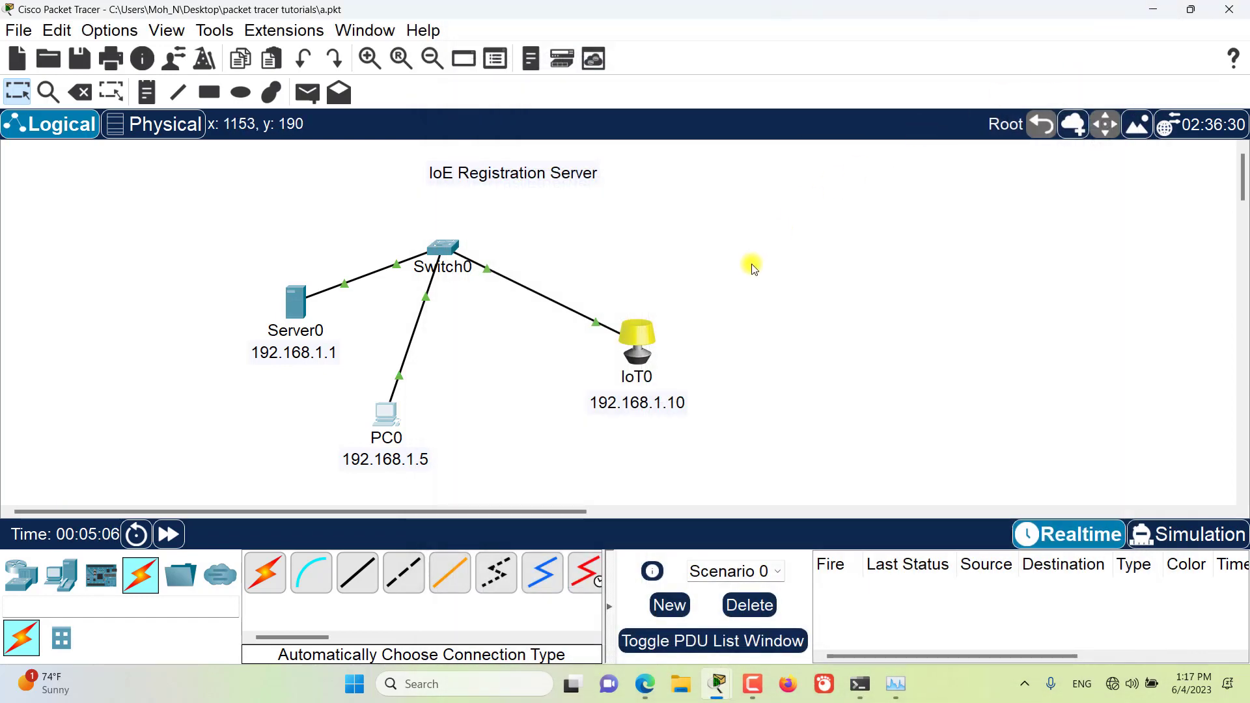
Step: Turn on the IoT registration server service on Server0 and close its configuration window
{"action": "left_click", "coordinate": [303, 300]}
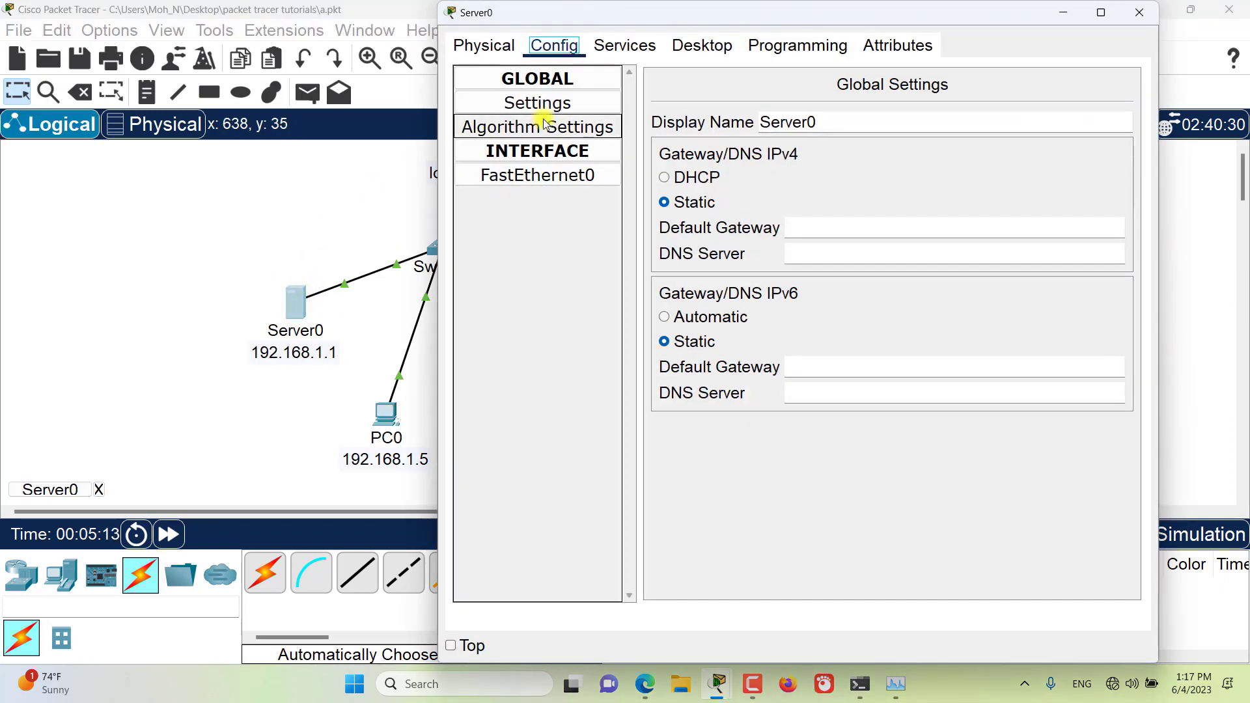
{"action": "left_click", "coordinate": [604, 52]}
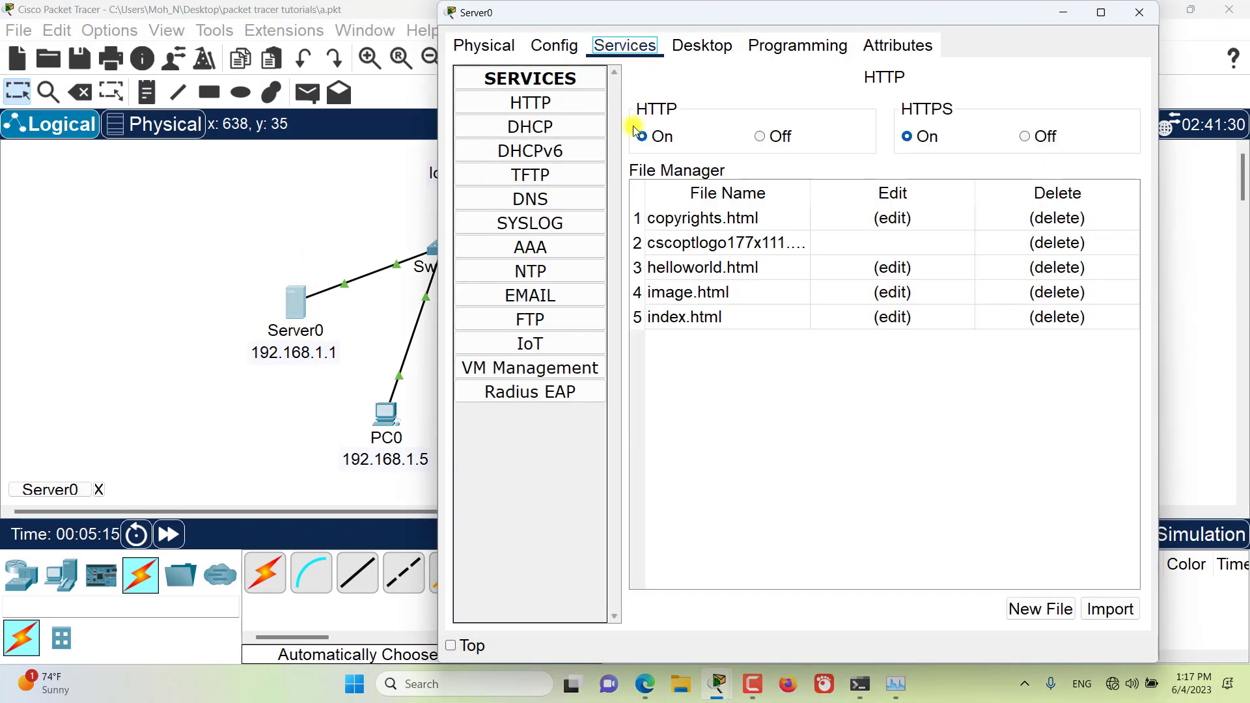
{"action": "left_click", "coordinate": [539, 353]}
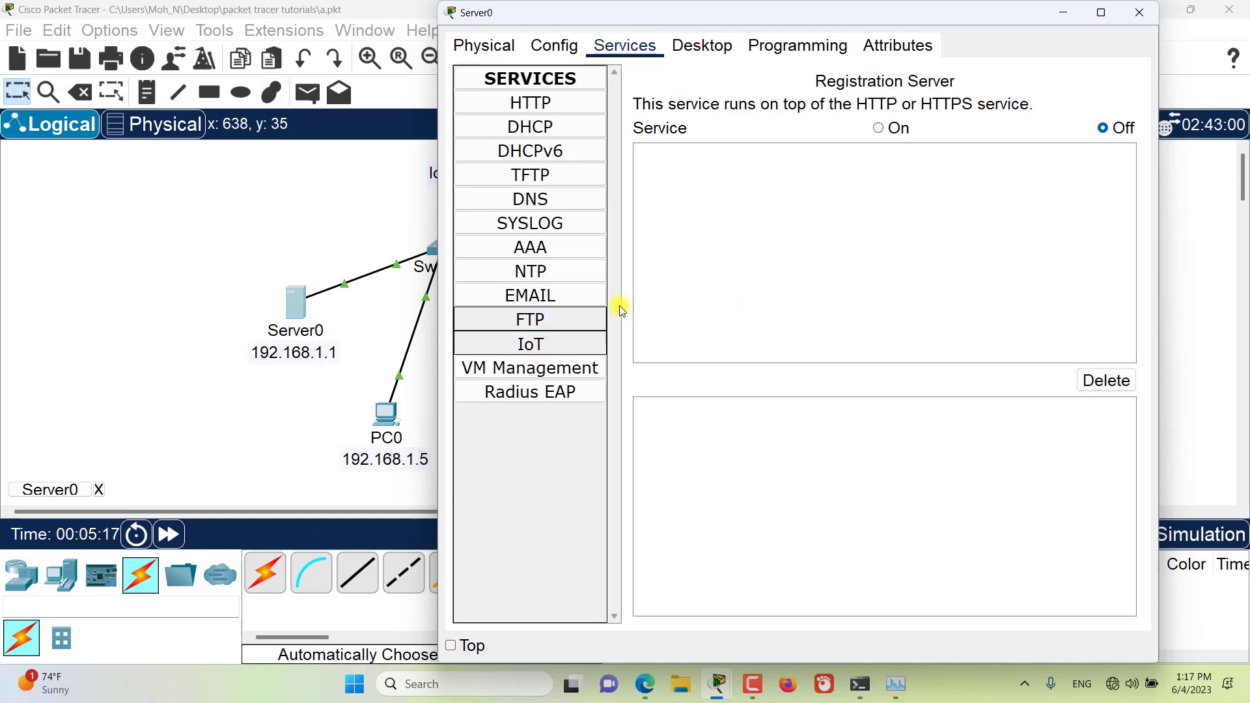
{"action": "left_click", "coordinate": [879, 128]}
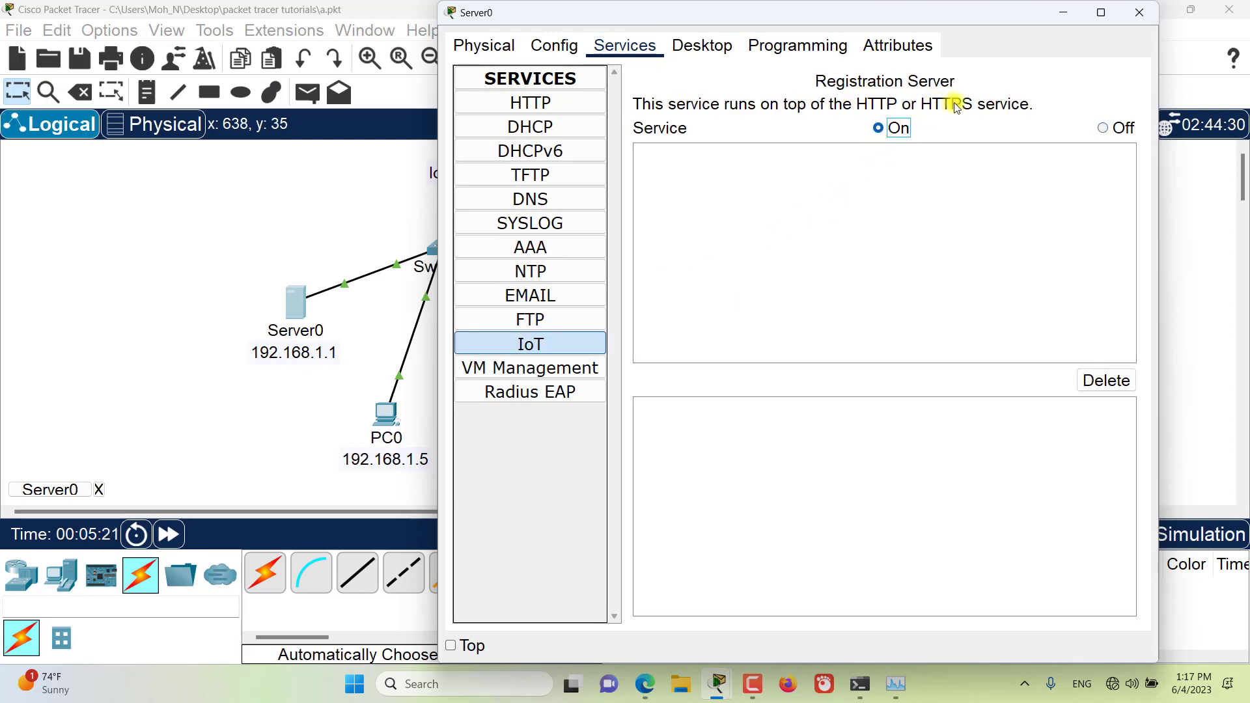
{"action": "left_click", "coordinate": [1139, 13]}
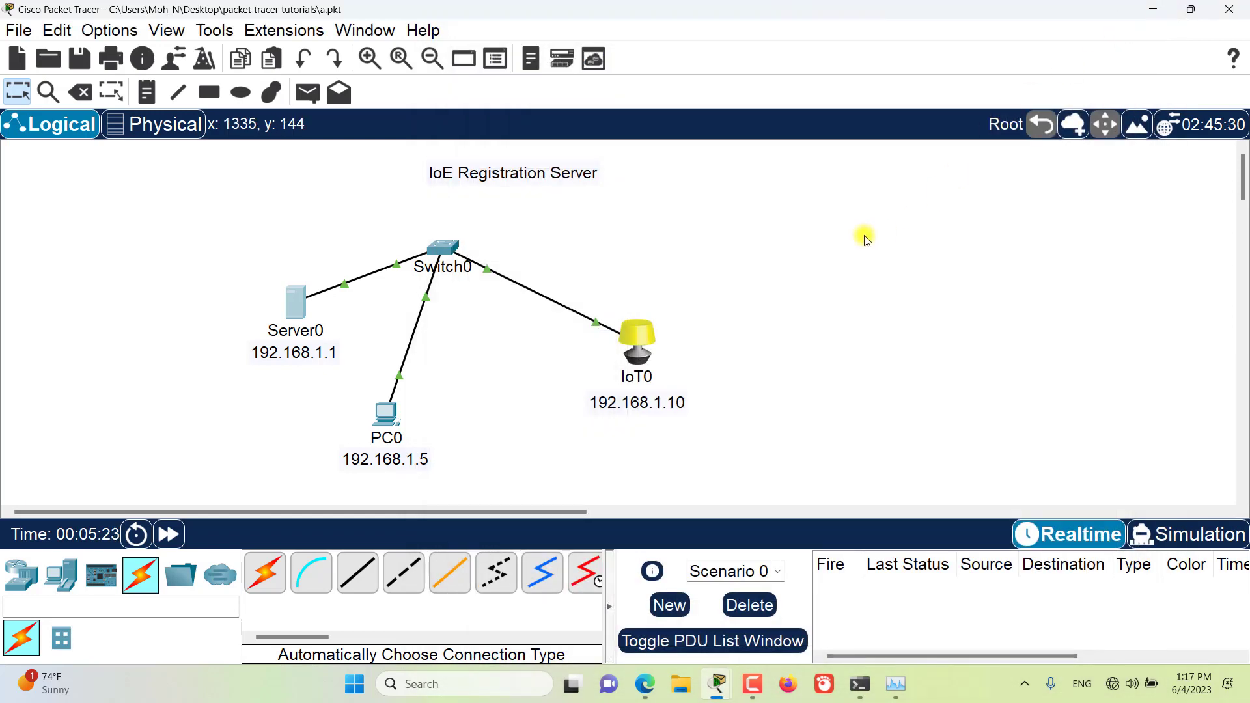
{"action": "left_click_drag", "start_coordinate": [776, 282], "coordinate": [533, 439]}
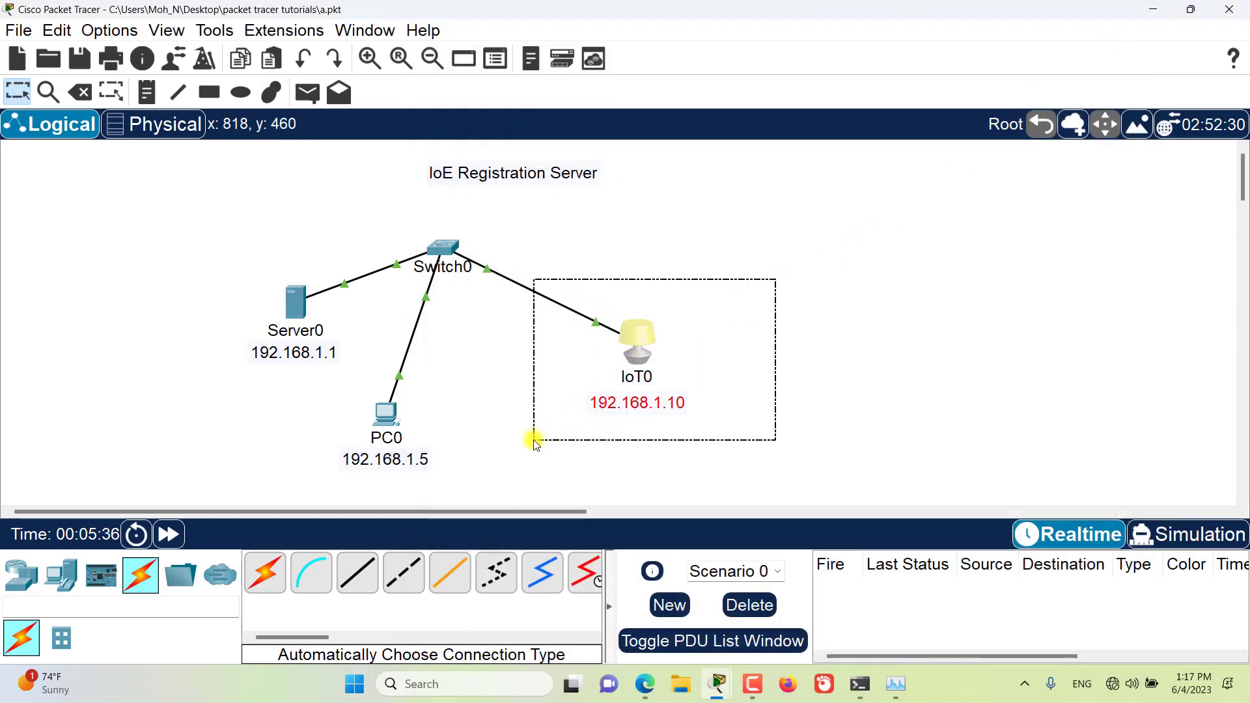
{"action": "left_click", "coordinate": [461, 365]}
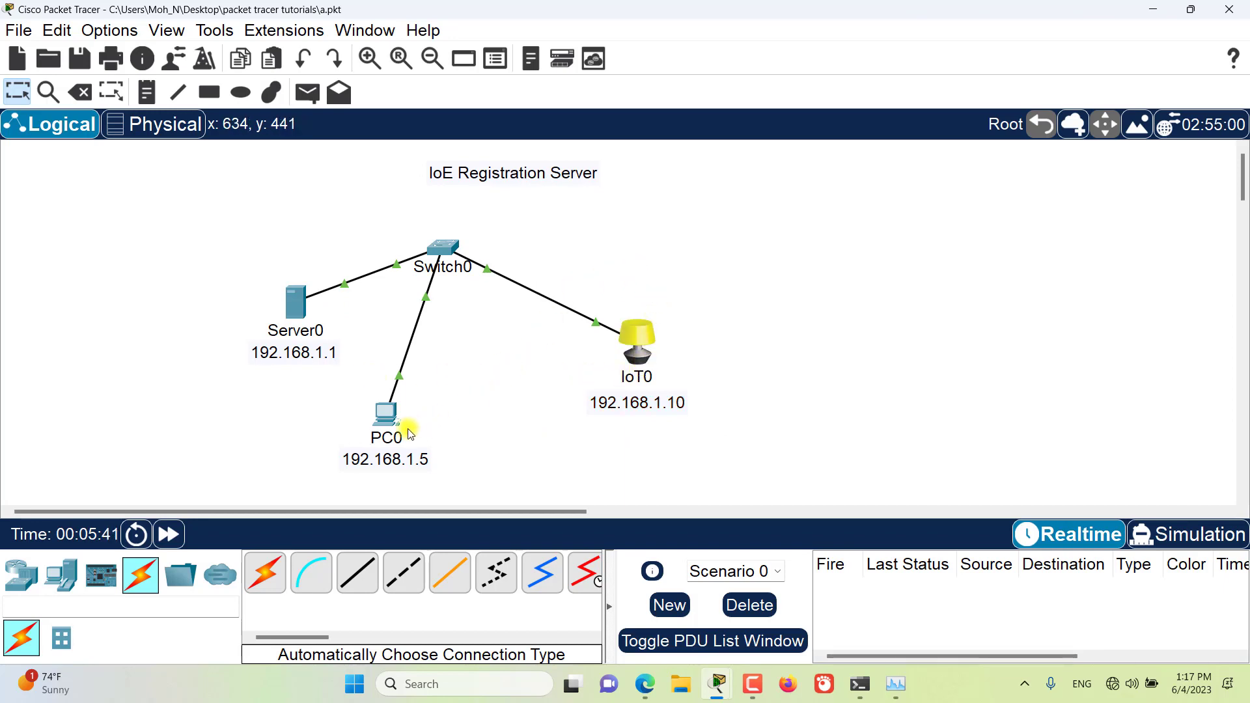
Step: Open the registration server login page at 192.168.1.1 in PC0's web browser
{"action": "left_click", "coordinate": [385, 420]}
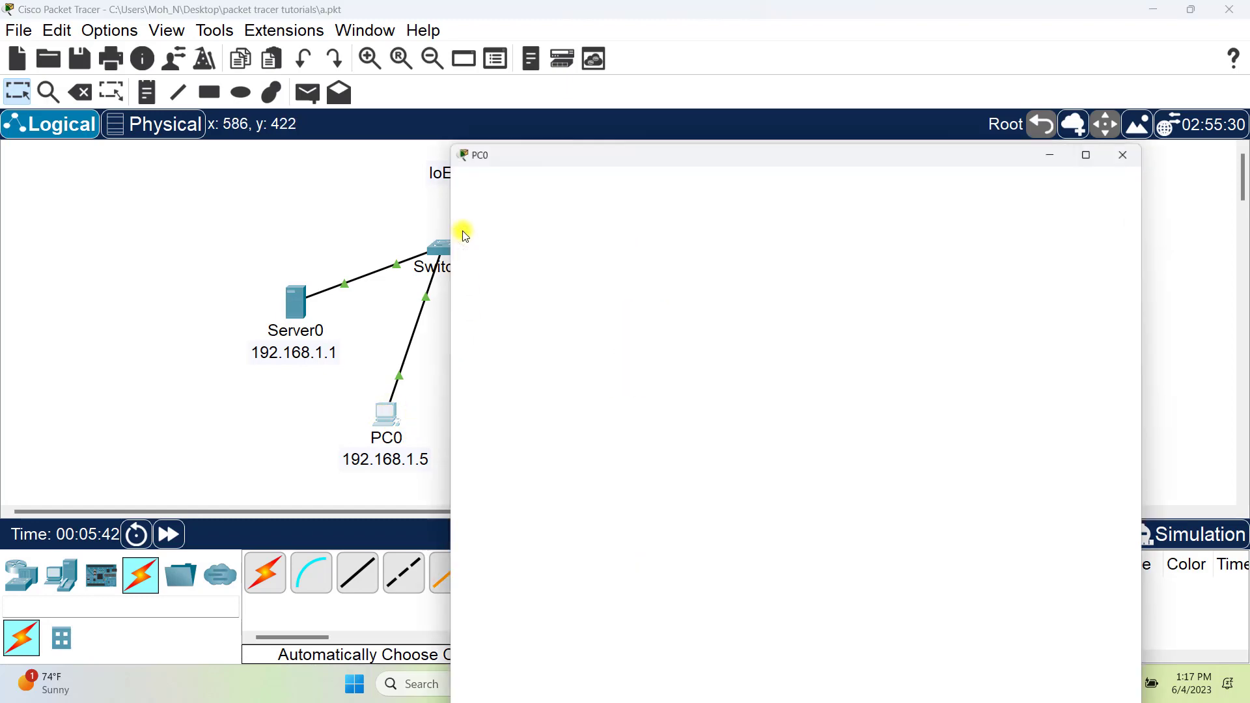
{"action": "left_click_drag", "start_coordinate": [553, 131], "coordinate": [664, 112]}
{"action": "left_click", "coordinate": [725, 146]}
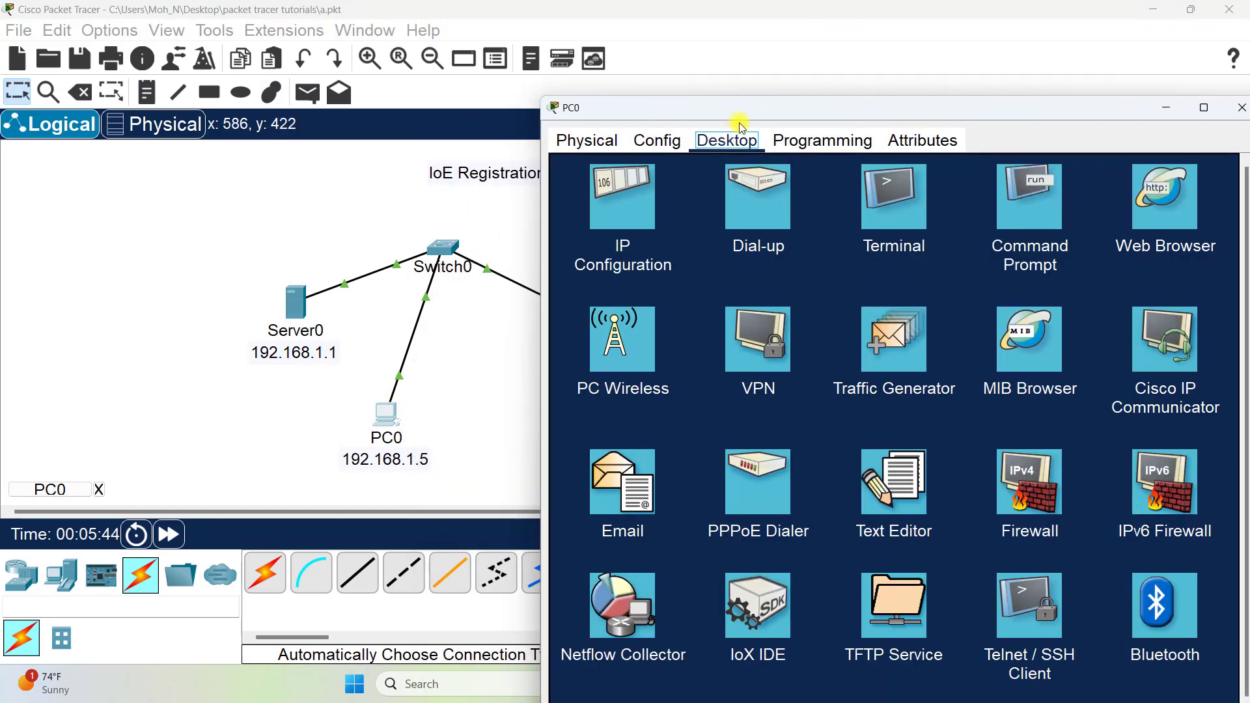
{"action": "left_click_drag", "start_coordinate": [749, 107], "coordinate": [693, 66]}
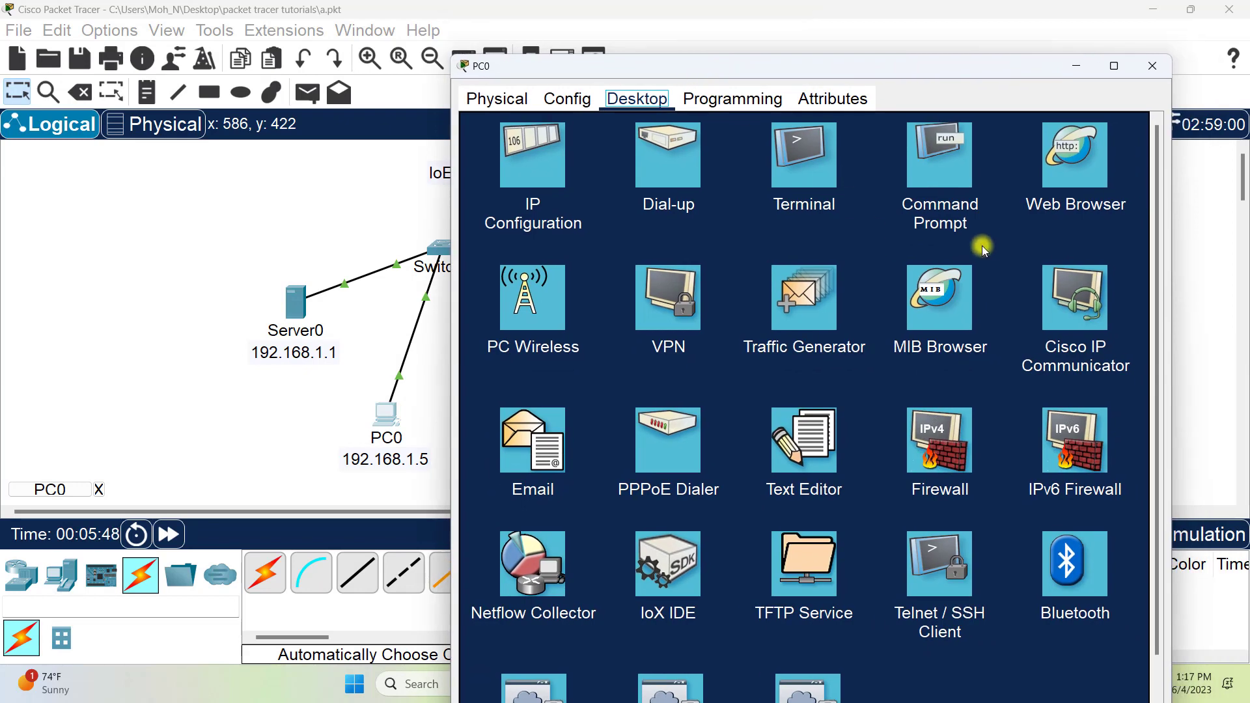
{"action": "left_click", "coordinate": [1075, 165]}
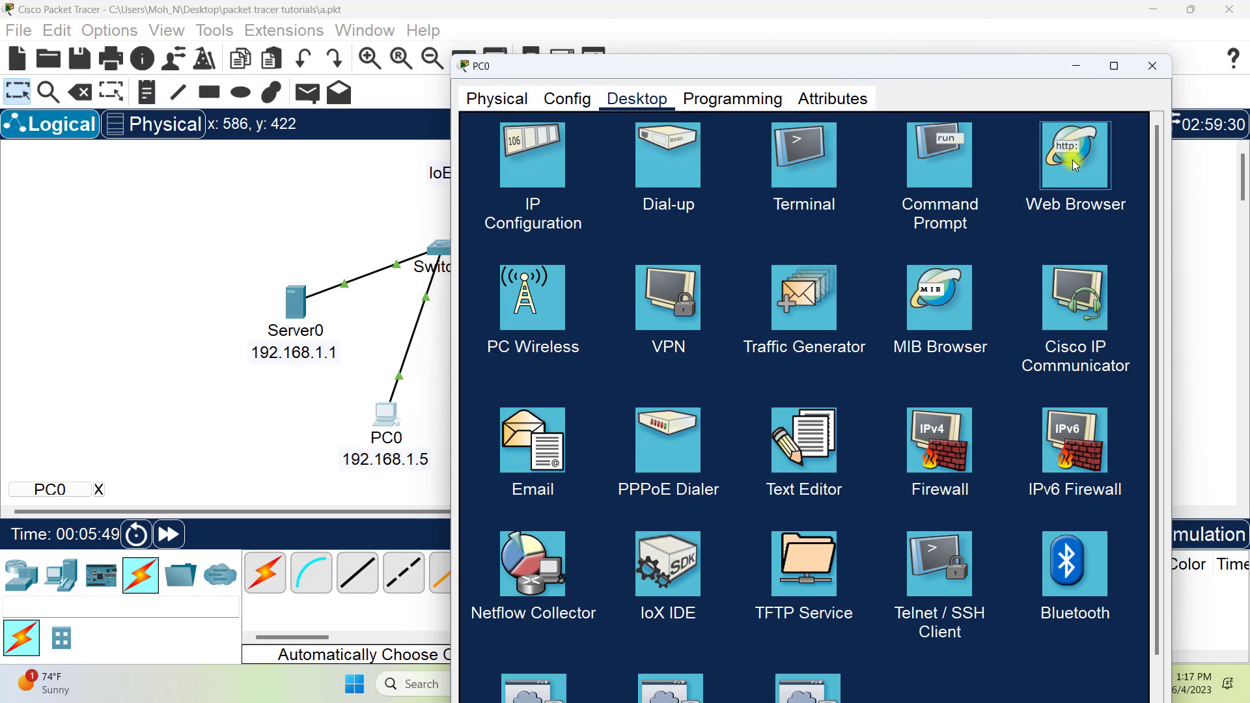
{"action": "left_click", "coordinate": [1072, 159]}
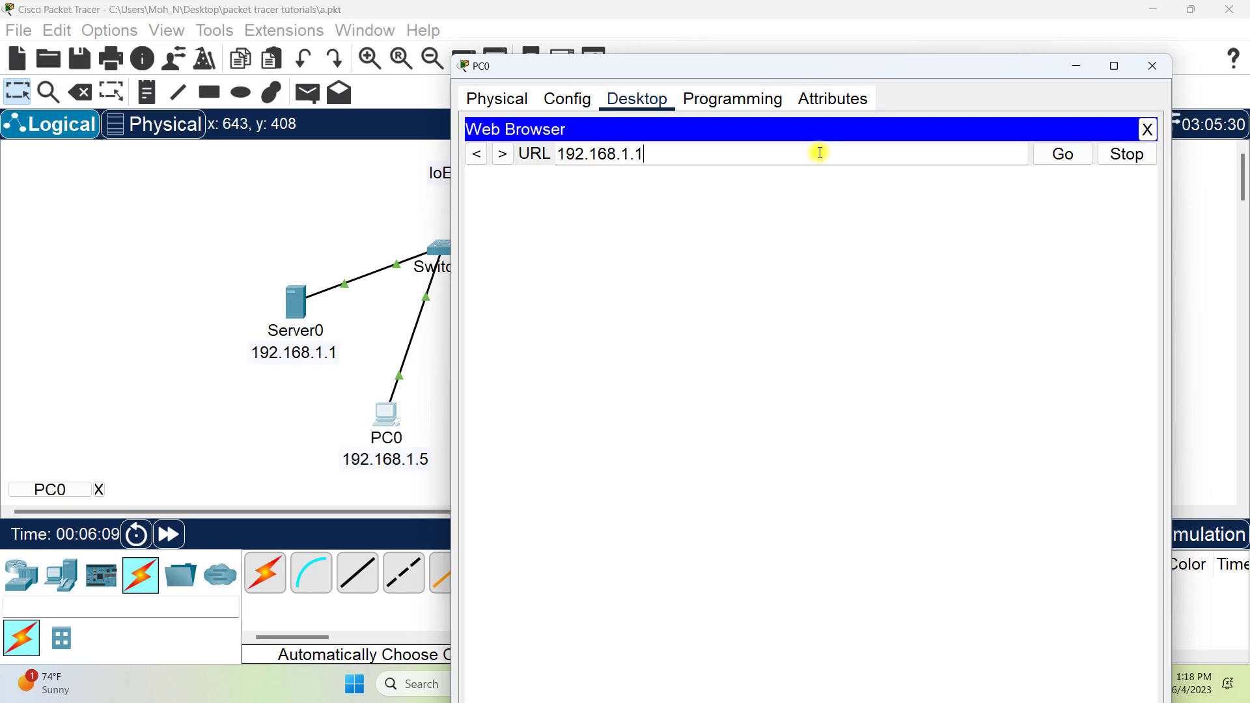
{"action": "key", "text": "Return"}
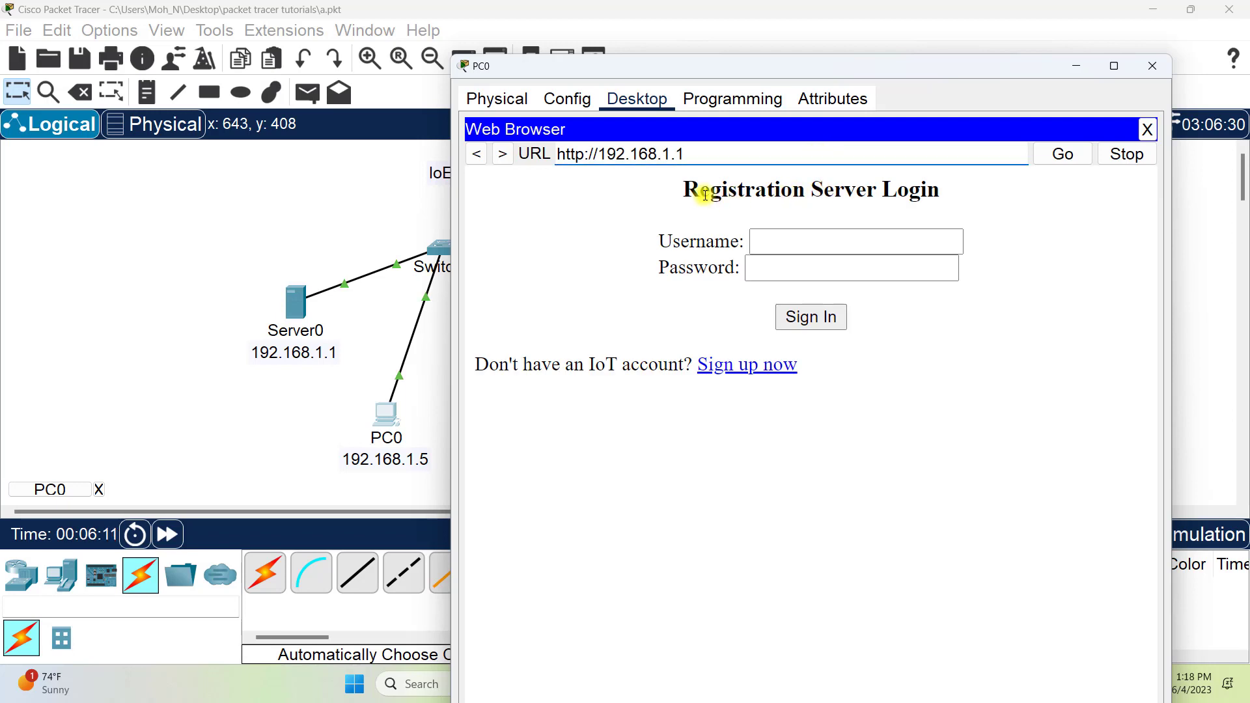
{"action": "left_click_drag", "start_coordinate": [697, 188], "coordinate": [833, 193]}
{"action": "left_click", "coordinate": [980, 196]}
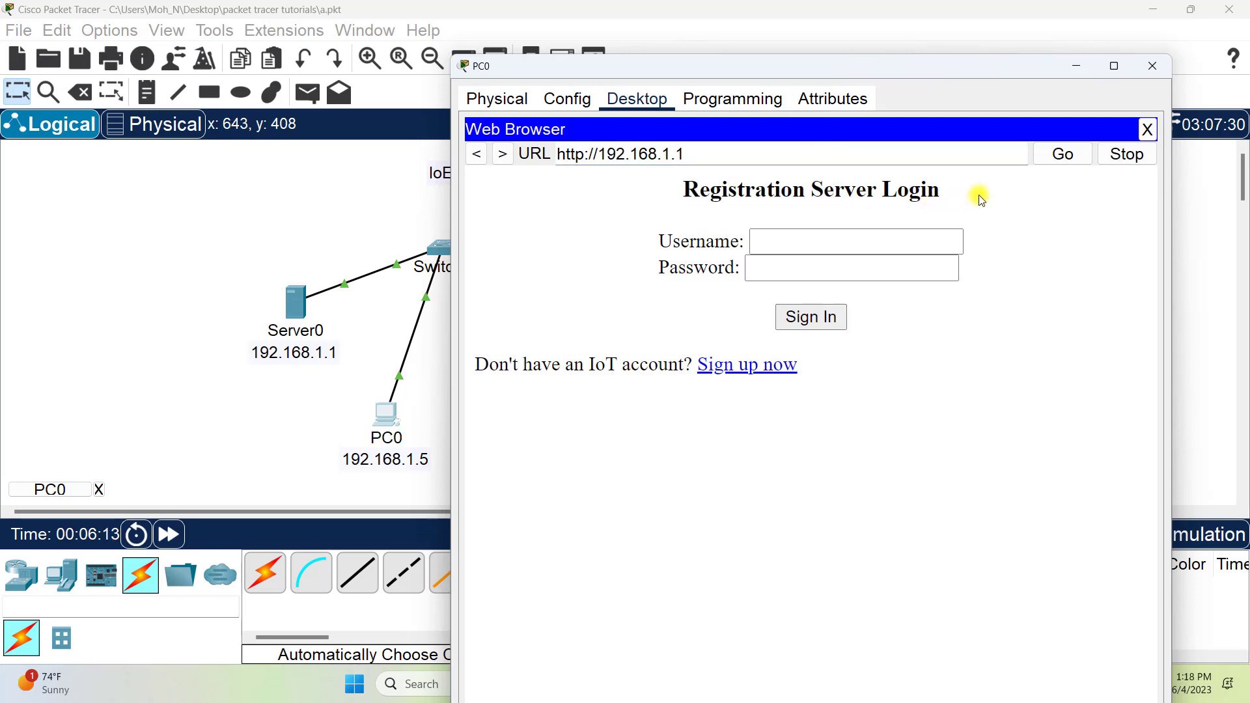
Step: Sign up for a registration server account with username admin and an account password, and minimize PC0's window
{"action": "left_click", "coordinate": [824, 247]}
{"action": "left_click", "coordinate": [751, 376]}
{"action": "left_click", "coordinate": [792, 241]}
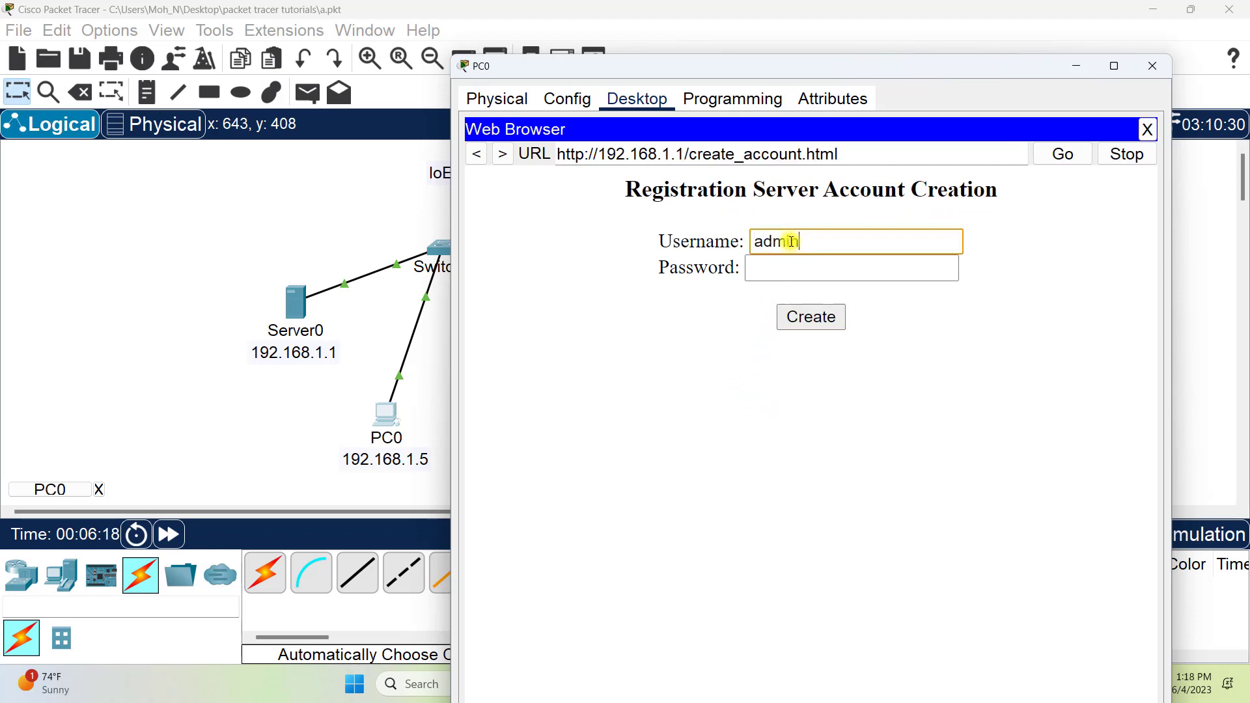
{"action": "key", "text": "Tab"}
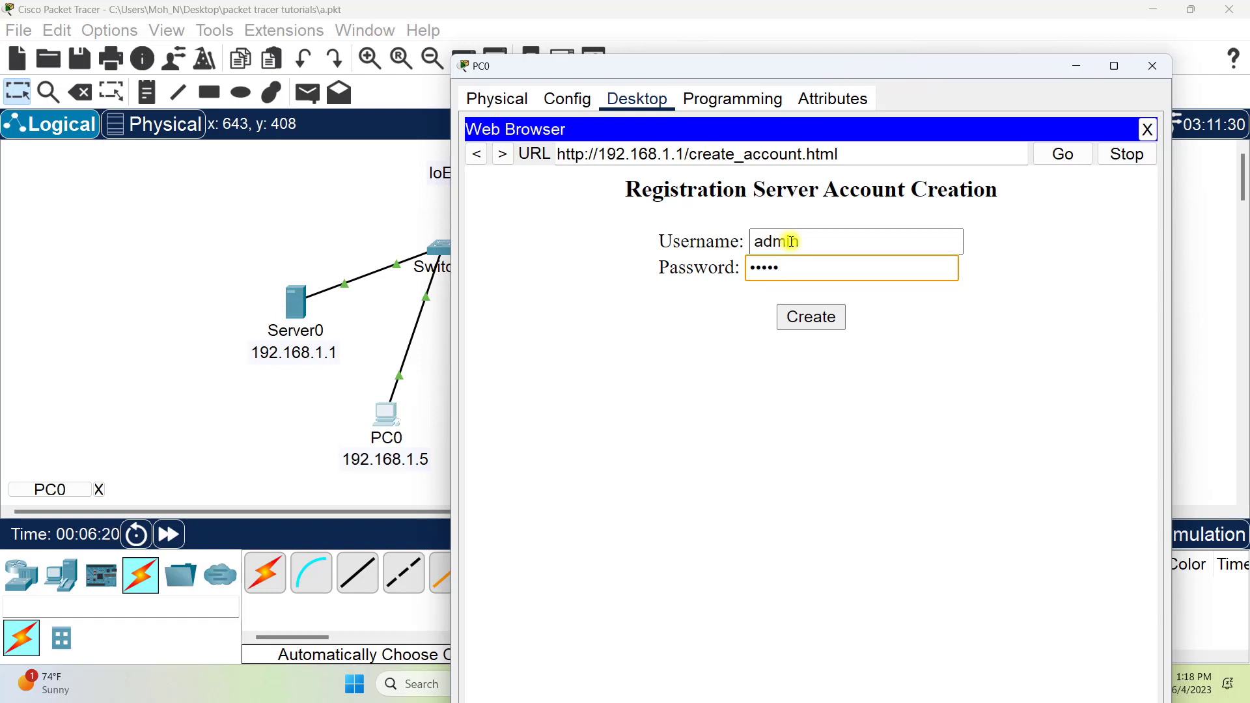
{"action": "left_click", "coordinate": [810, 321]}
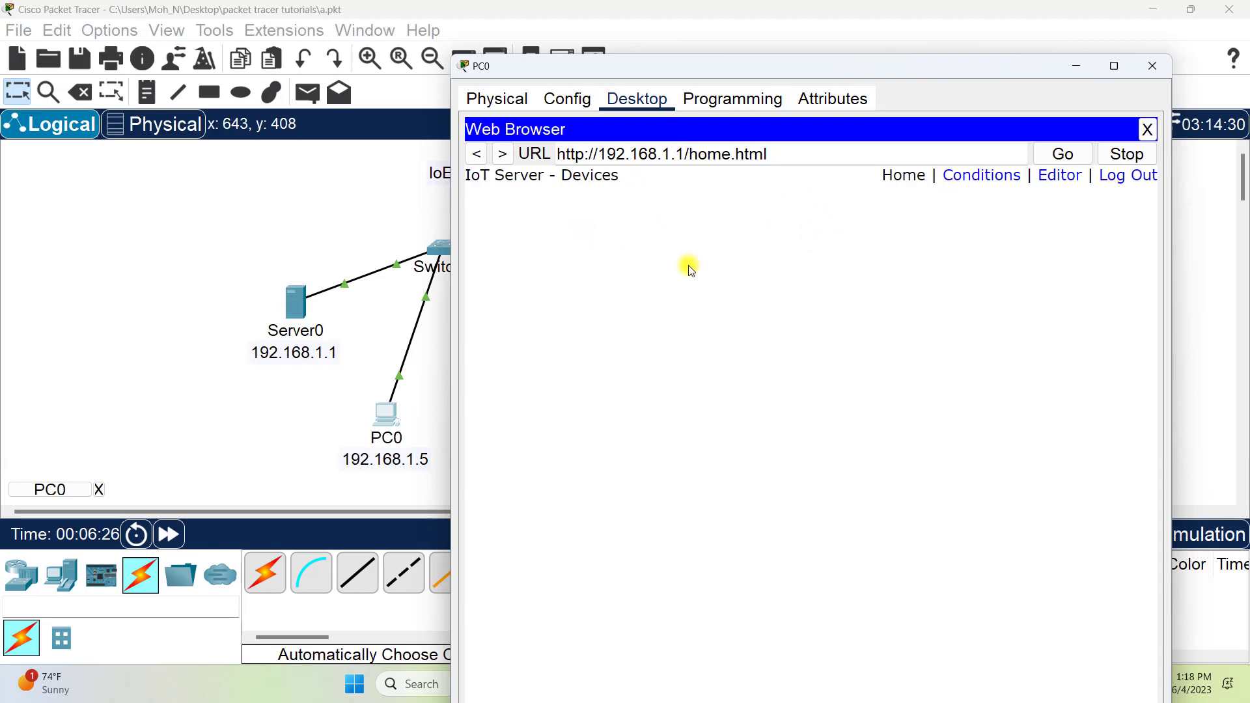
{"action": "left_click", "coordinate": [1077, 68]}
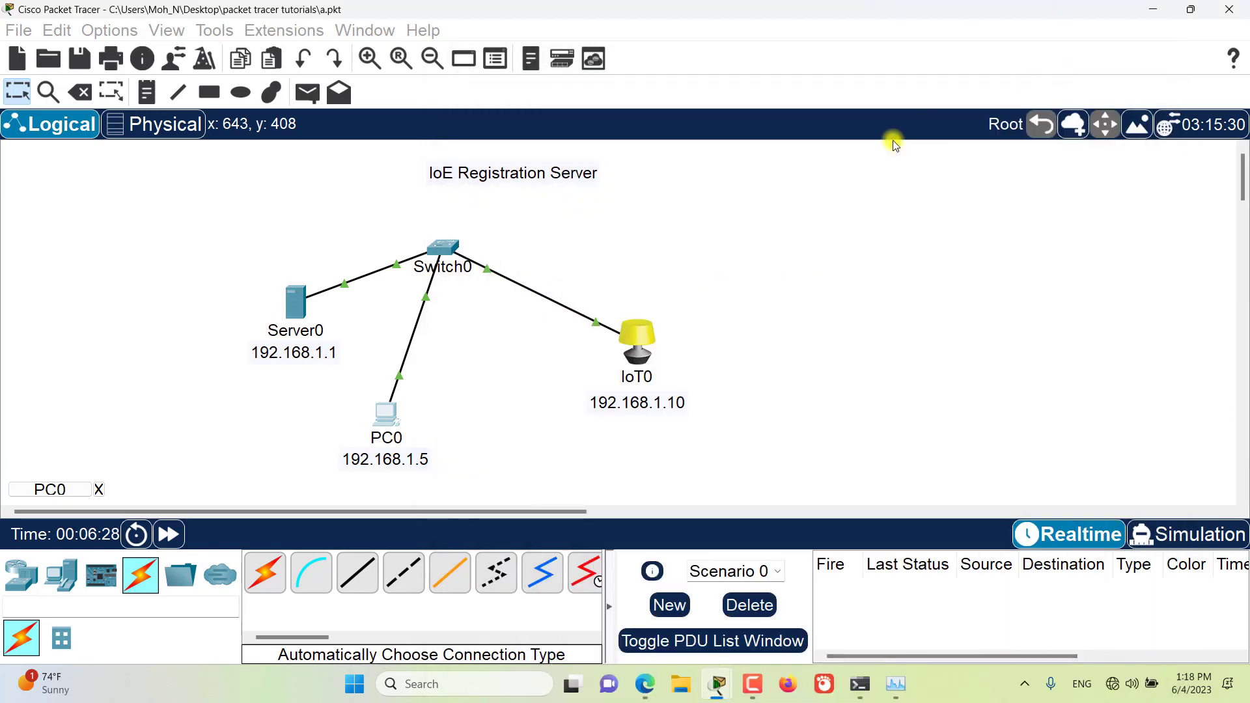
Step: Connect IoT0 to the remote IoT server at 192.168.1.1 with user name admin and the account password
{"action": "left_click", "coordinate": [640, 355], "text": "alt"}
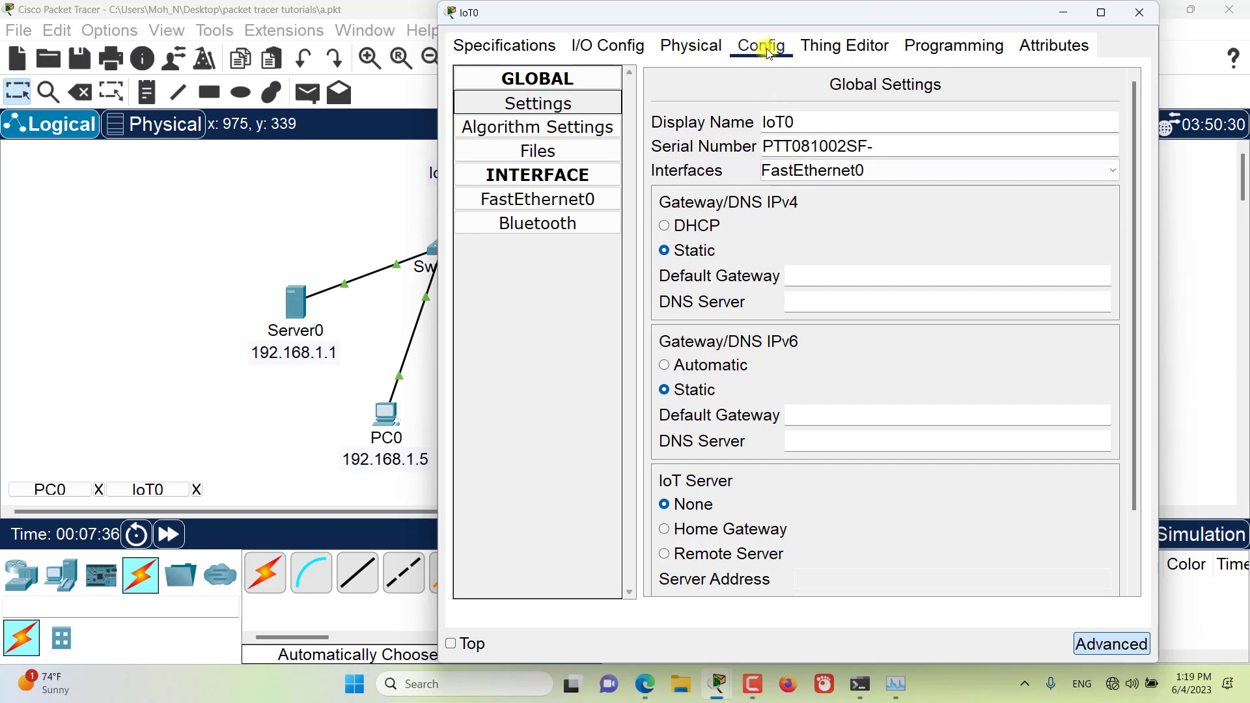
{"action": "left_click_drag", "start_coordinate": [709, 25], "coordinate": [715, 25]}
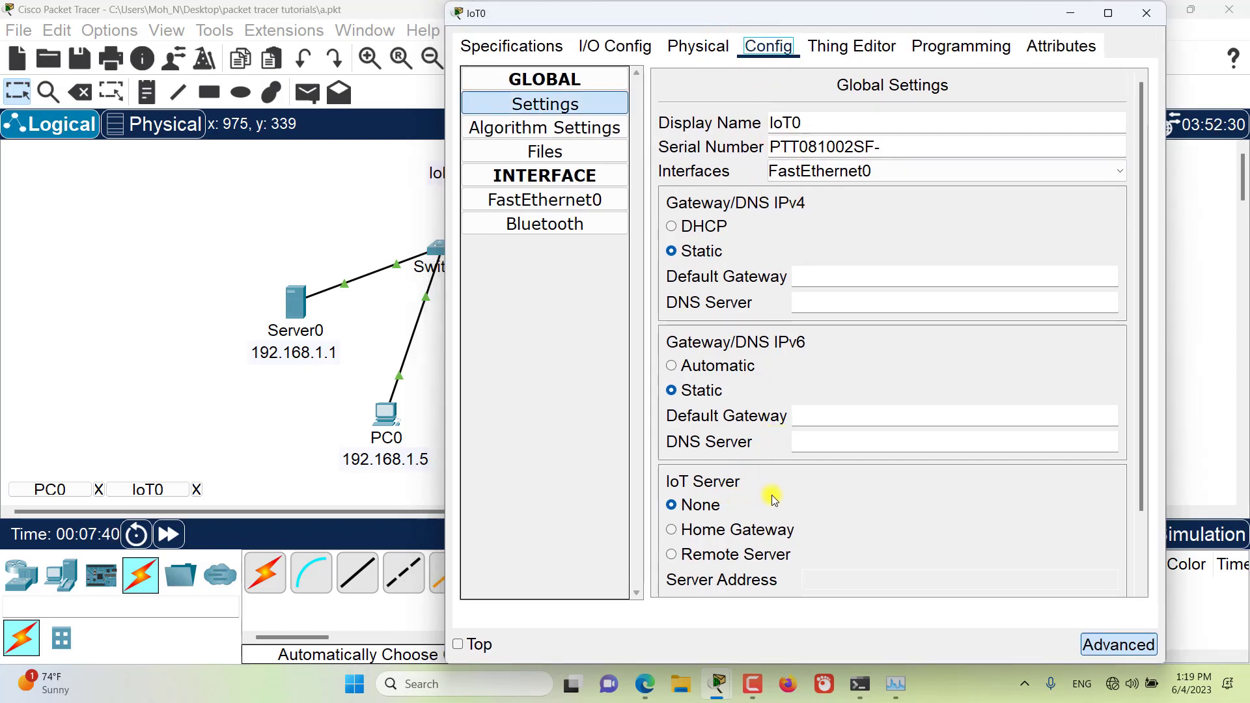
{"action": "scroll", "coordinate": [771, 495], "scroll_direction": "down", "scroll_amount": 2}
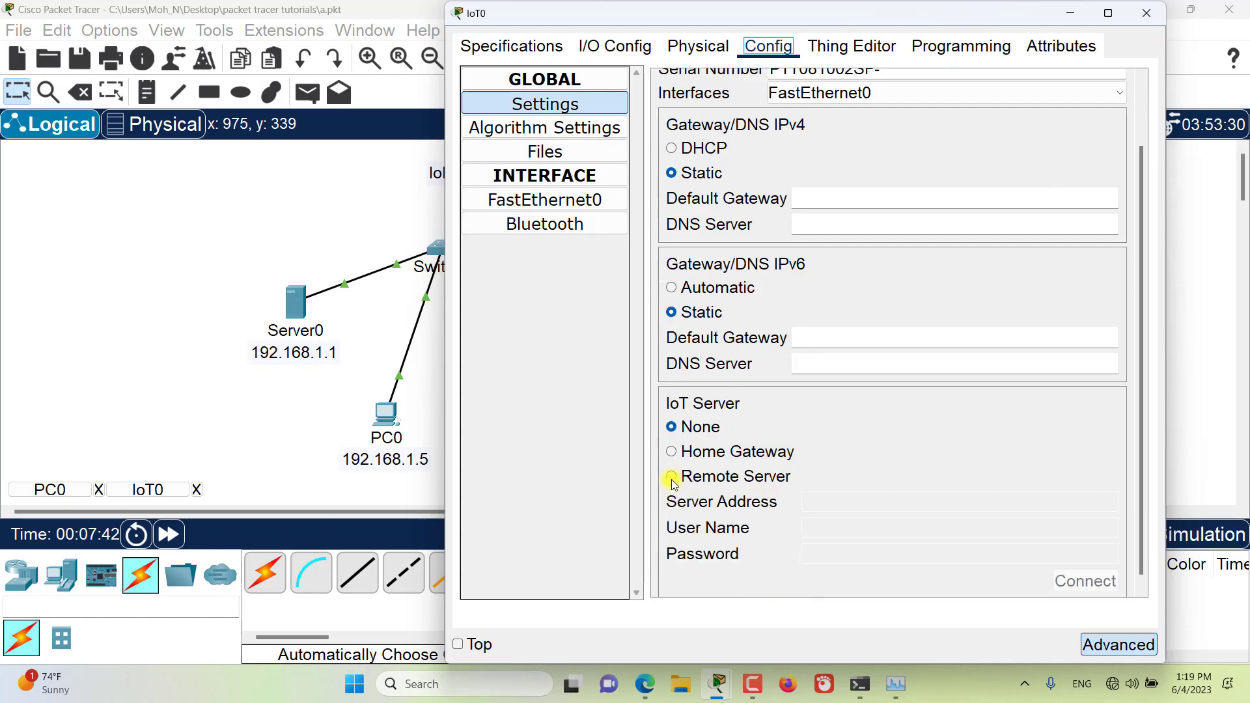
{"action": "left_click", "coordinate": [673, 479]}
{"action": "left_click", "coordinate": [865, 503]}
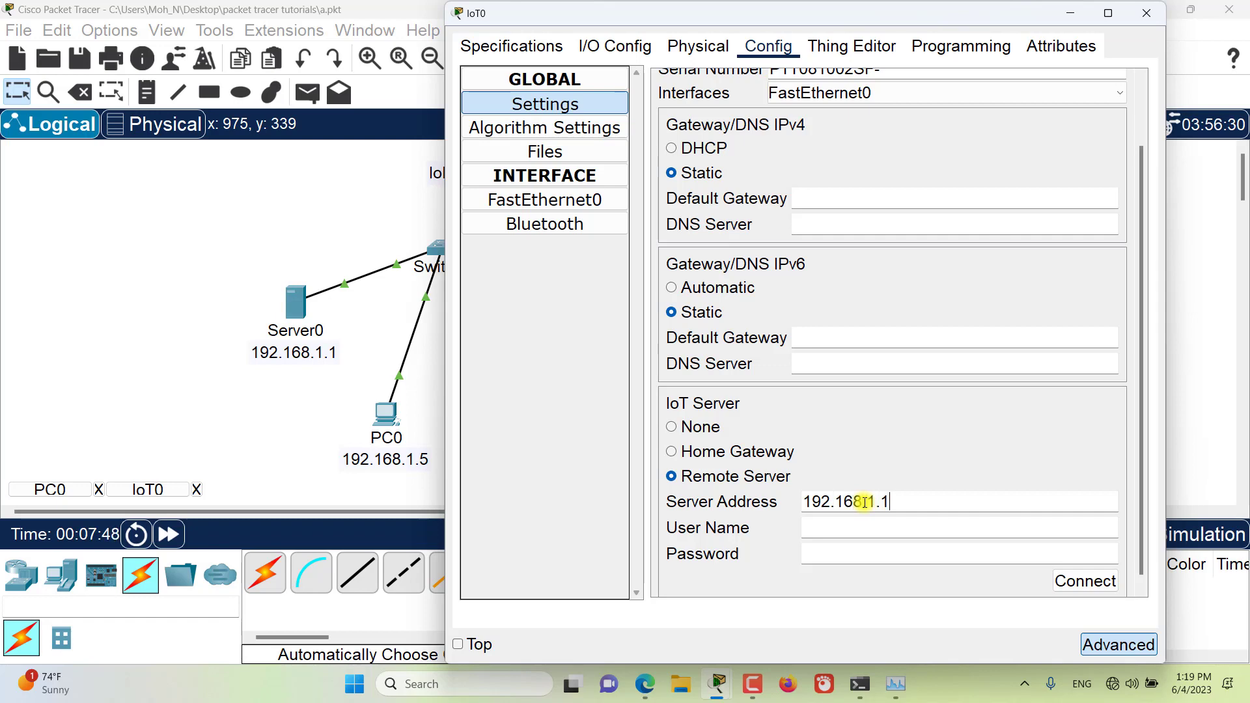
{"action": "key", "text": "Tab"}
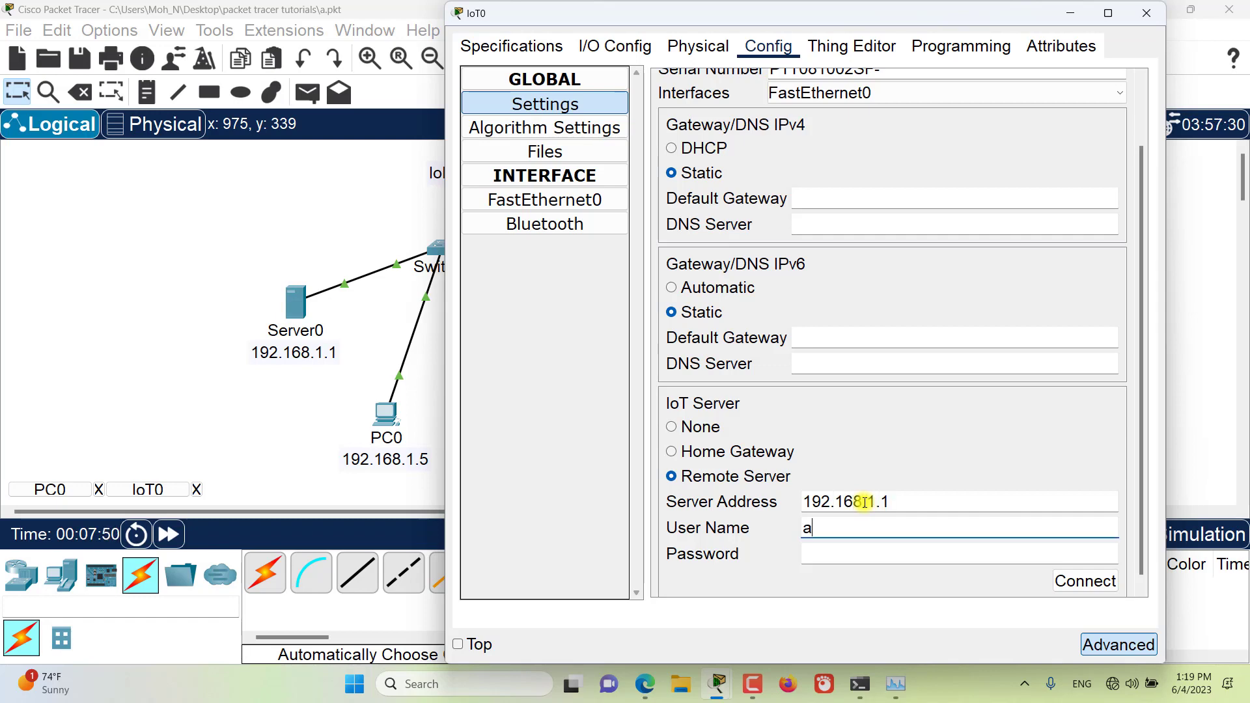
{"action": "key", "text": "Tab"}
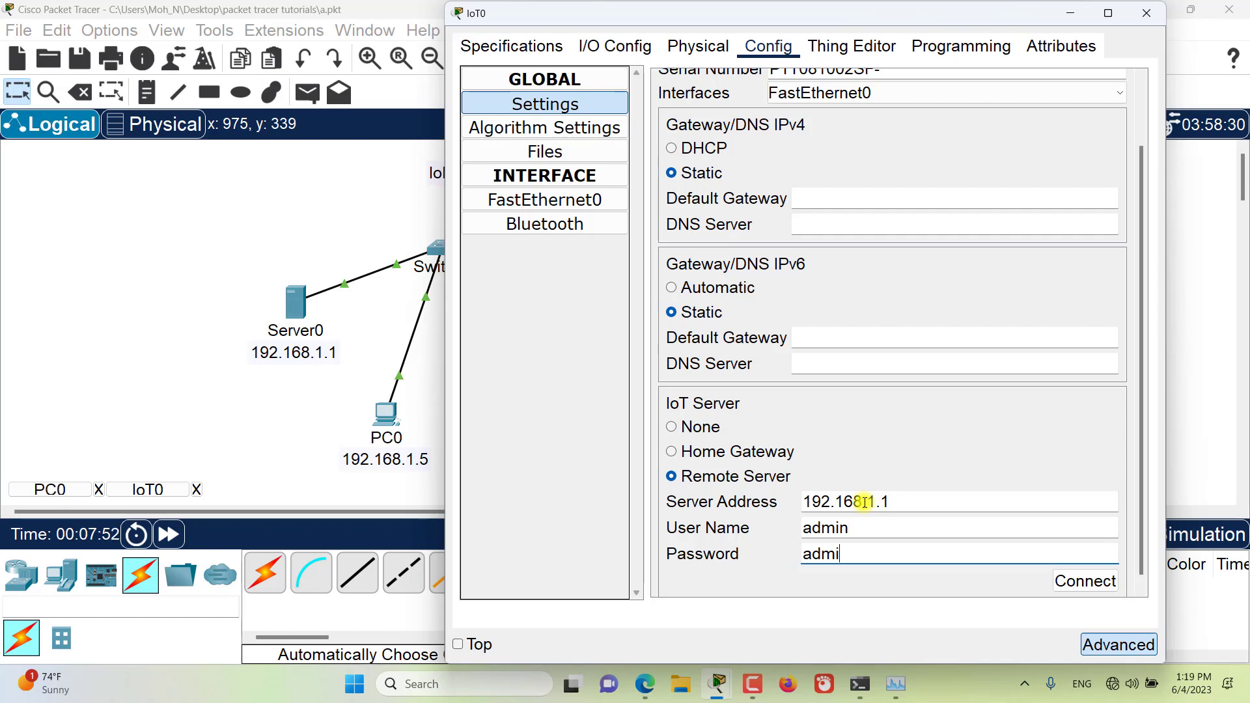
{"action": "left_click", "coordinate": [1063, 580]}
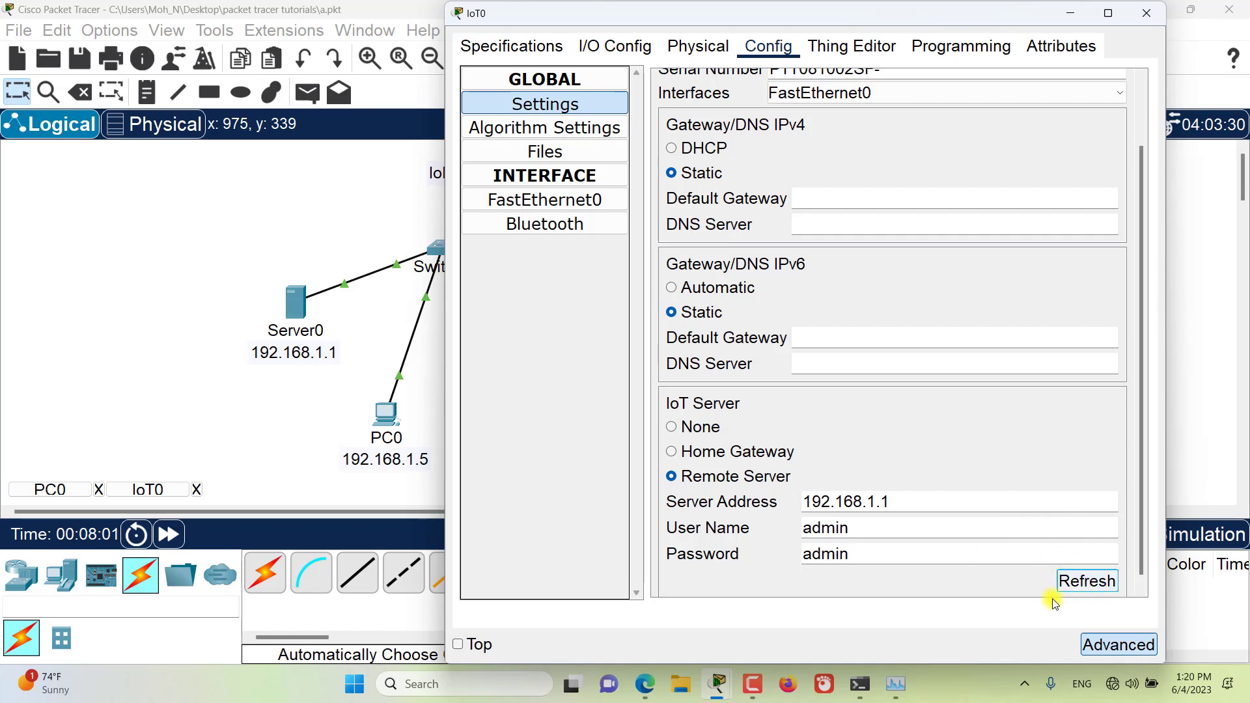
Step: Return to the IoT server's device page in PC0's web browser and expand the IoT0 light's entry
{"action": "left_click", "coordinate": [1069, 19]}
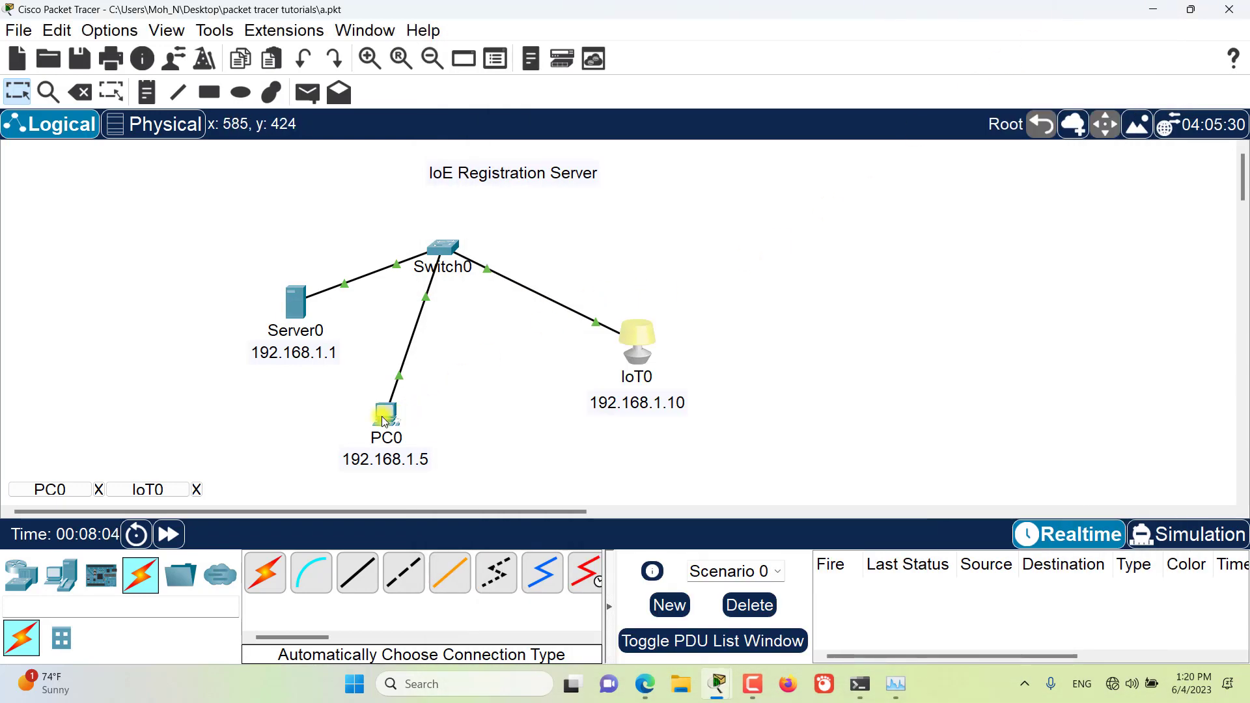
{"action": "left_click", "coordinate": [383, 416]}
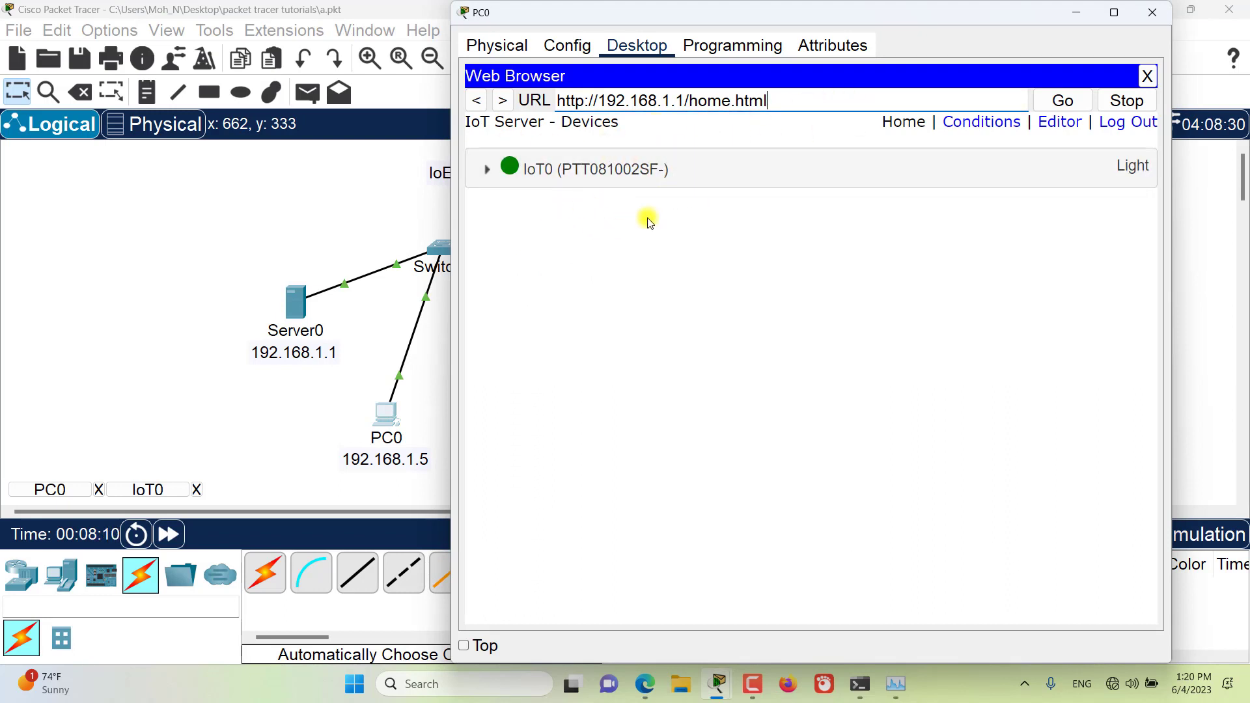
{"action": "left_click", "coordinate": [493, 172]}
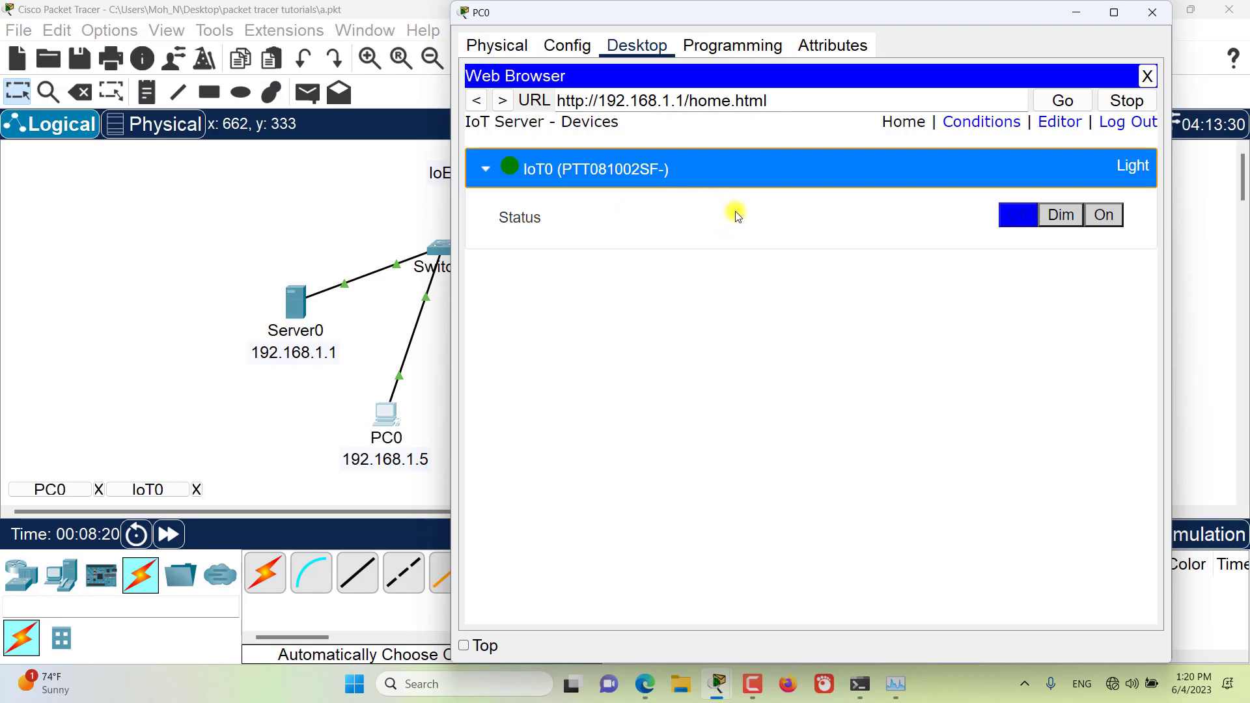
Step: Set the IoT0 light's status to Dim and to On from PC0's browser, repositioning PC0's window around the topology
{"action": "left_click_drag", "start_coordinate": [765, 22], "coordinate": [573, 412]}
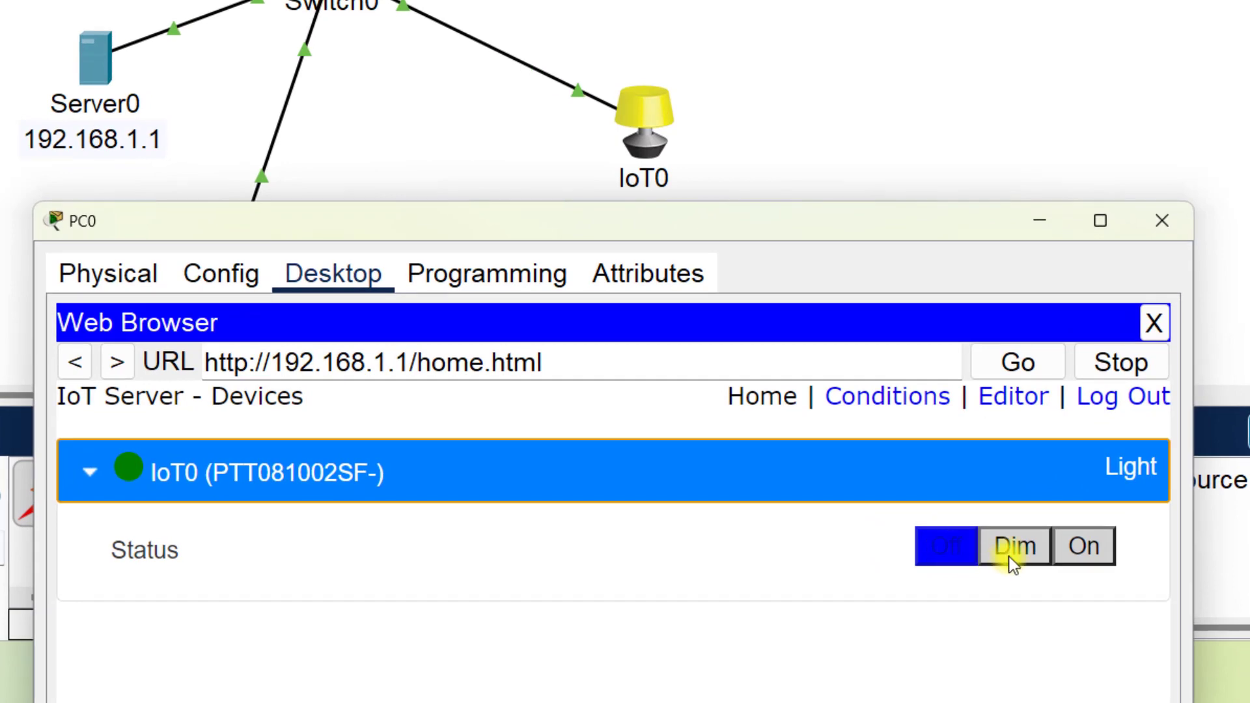
{"action": "left_click", "coordinate": [1013, 557]}
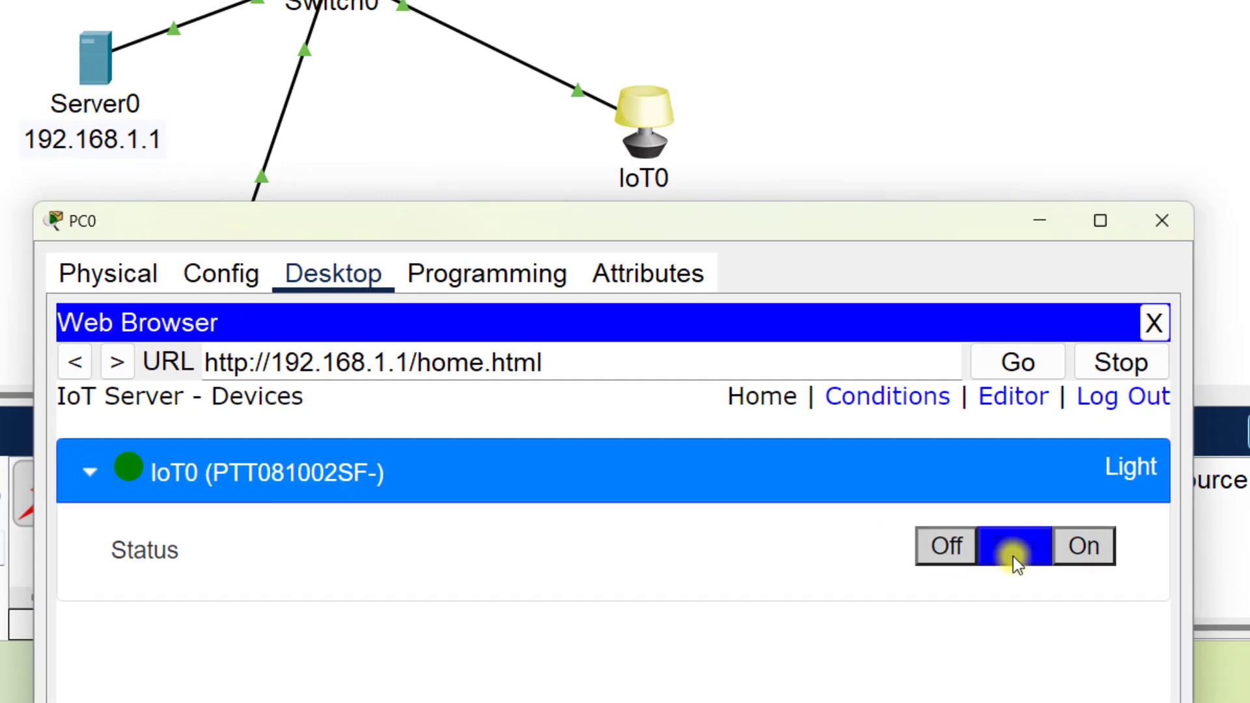
{"action": "left_click", "coordinate": [1087, 548]}
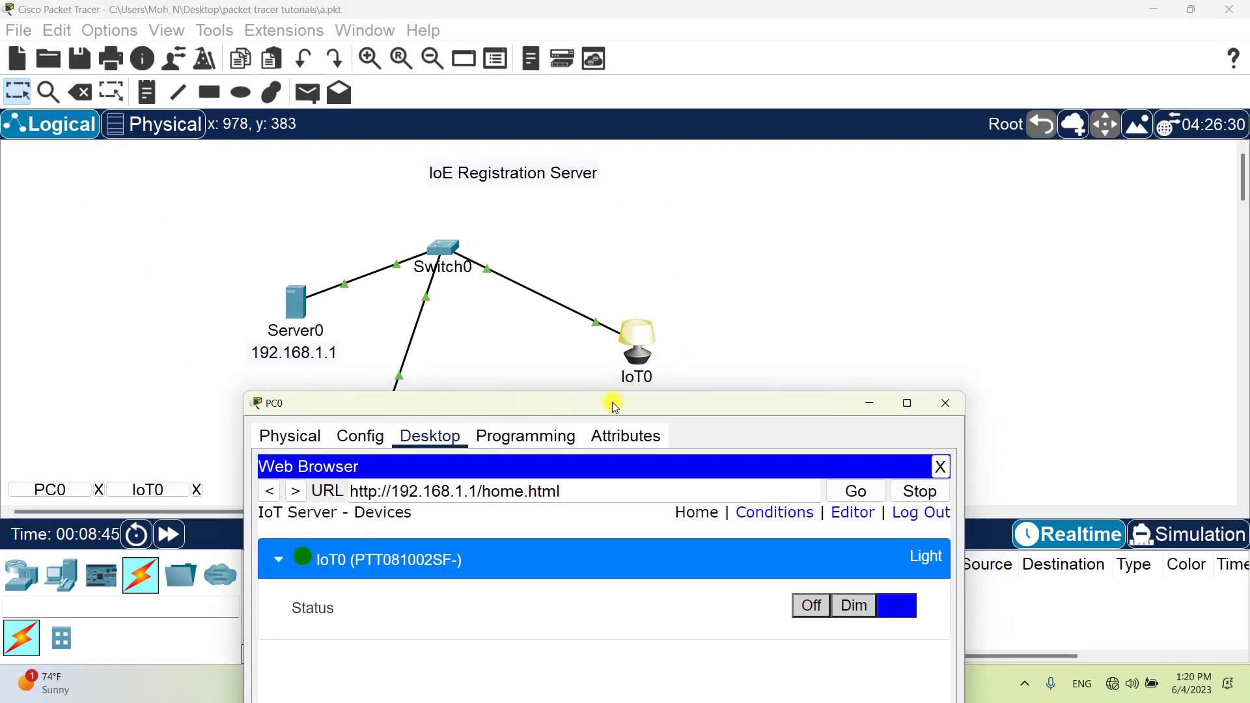
{"action": "left_click_drag", "start_coordinate": [502, 401], "coordinate": [560, 420]}
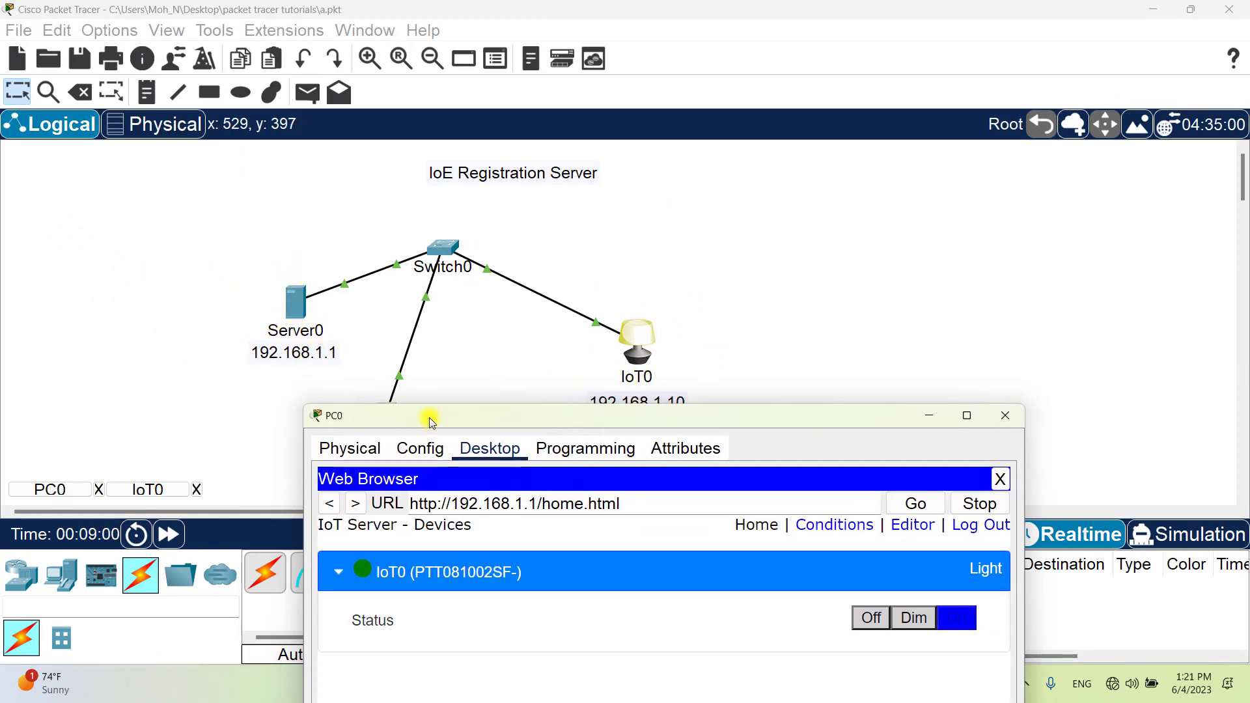
{"action": "left_click_drag", "start_coordinate": [430, 417], "coordinate": [408, 127]}
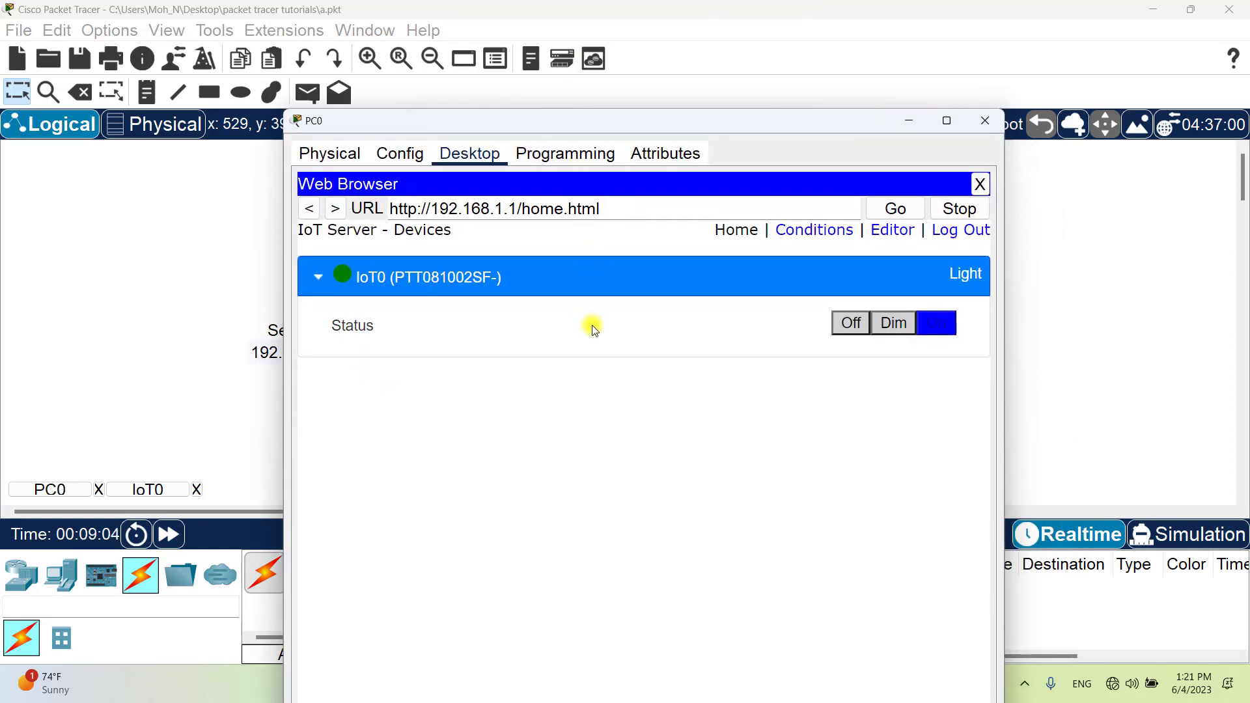